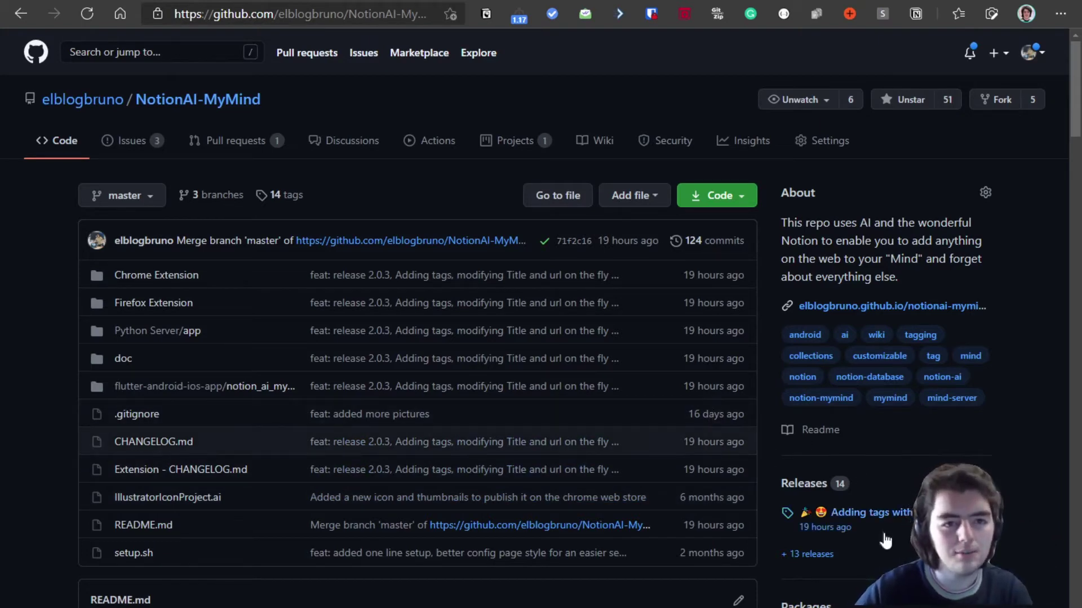
Scroll down the NotionAI-MyMind README toward the Installing section.
scroll(849, 522, "down", 8)
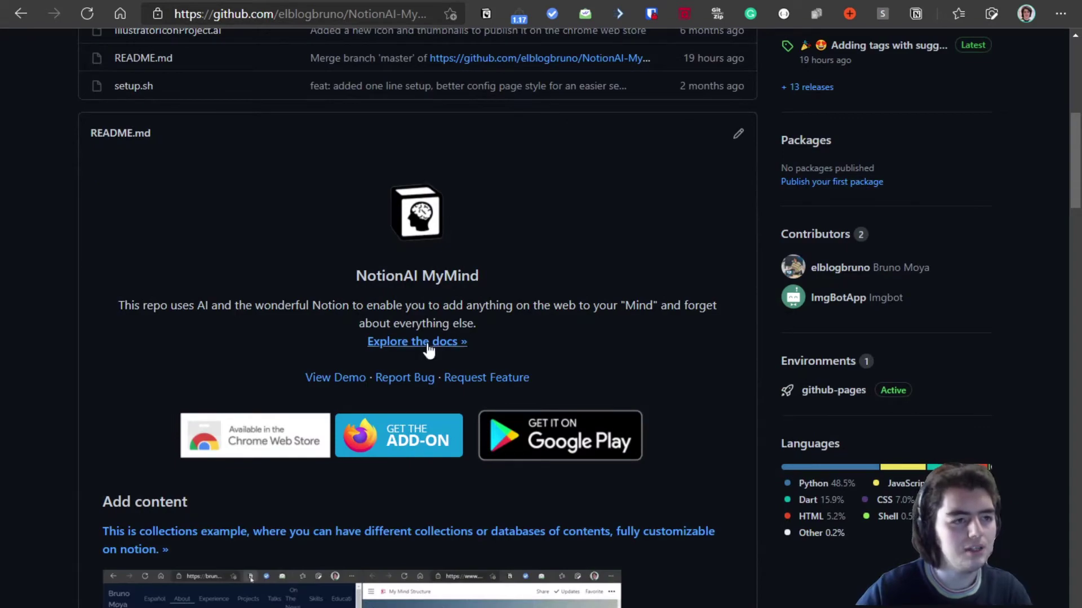
scroll(427, 350, "down", 8)
scroll(427, 350, "down", 20)
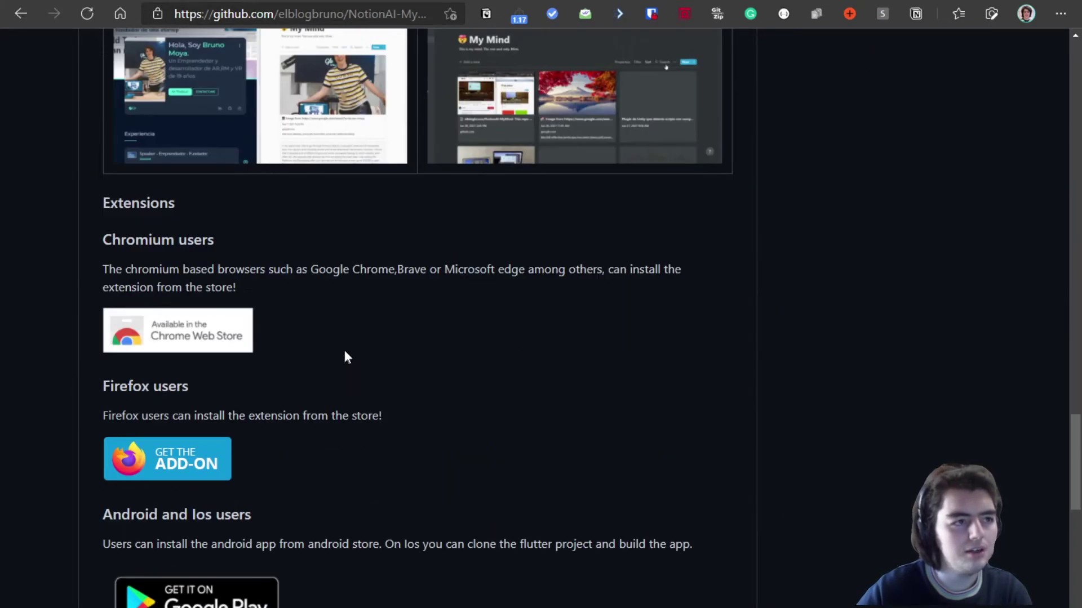
scroll(332, 338, "down", 11)
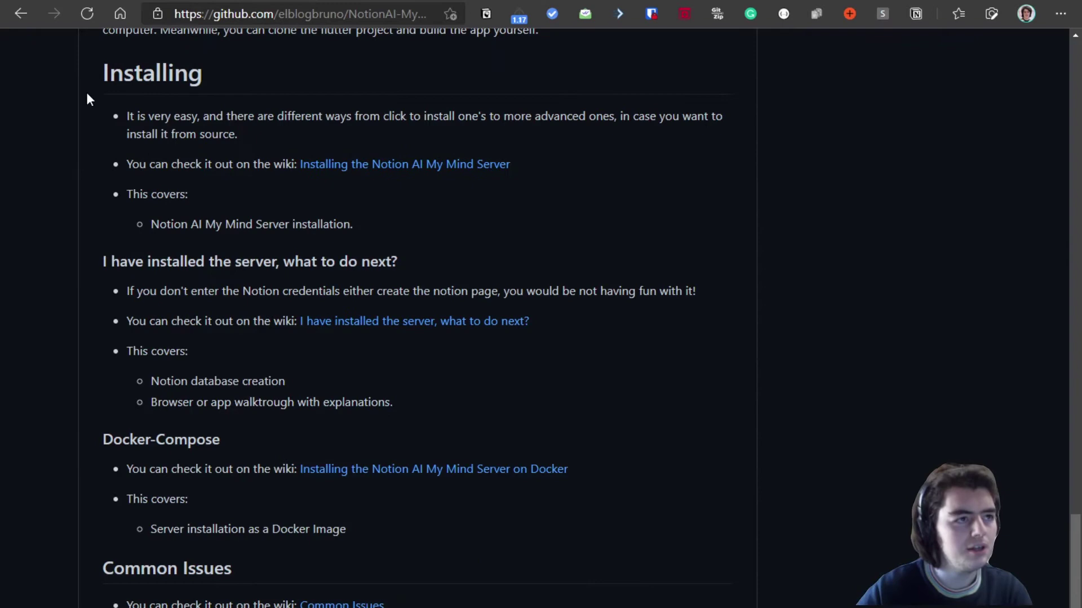
left_click(338, 164)
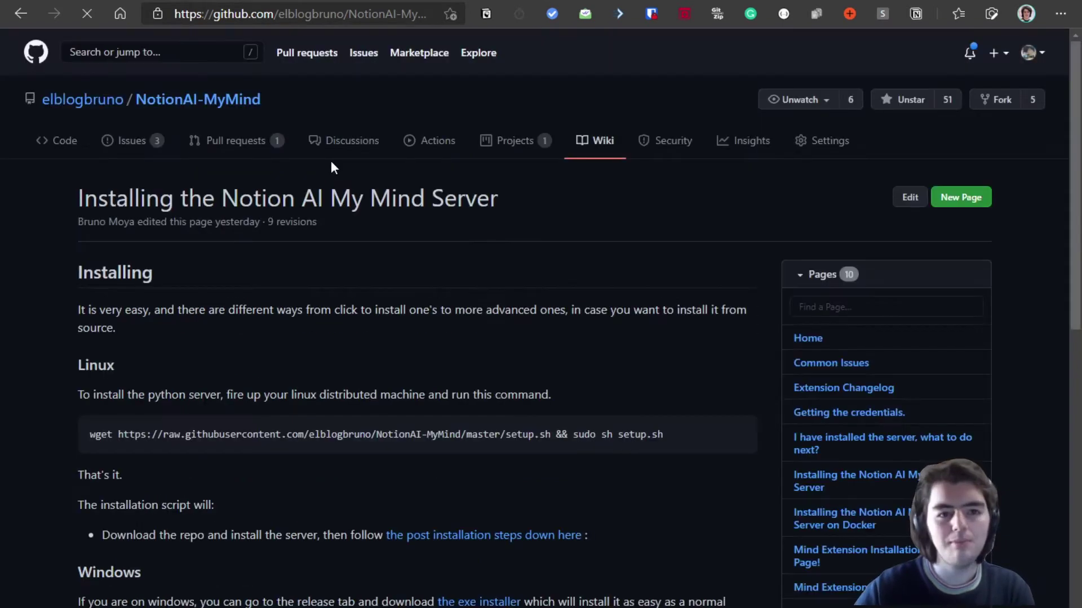
scroll(371, 366, "down", 2)
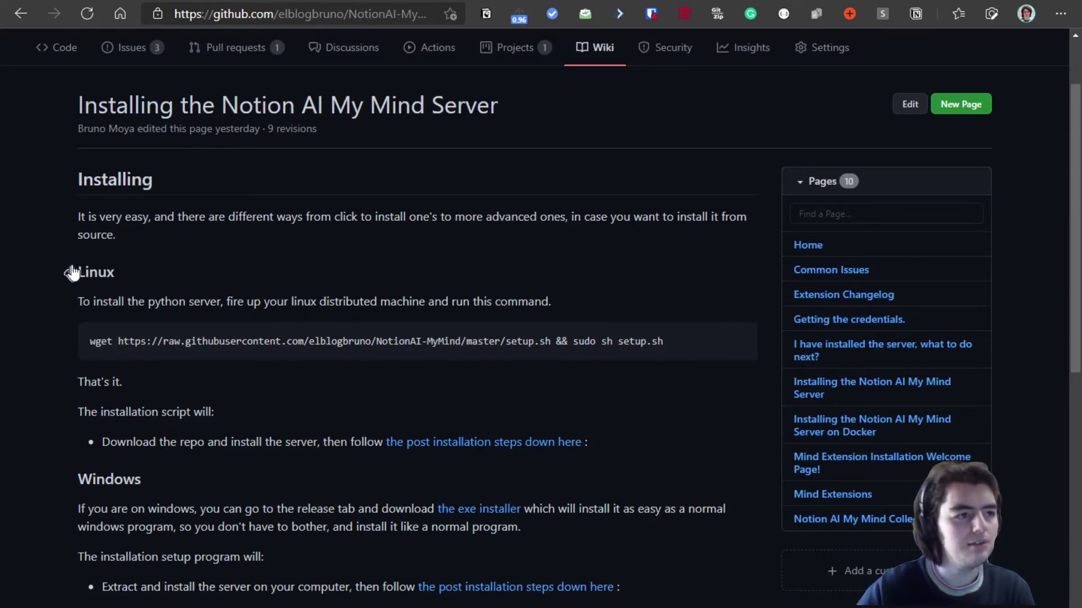
scroll(110, 337, "down", 4)
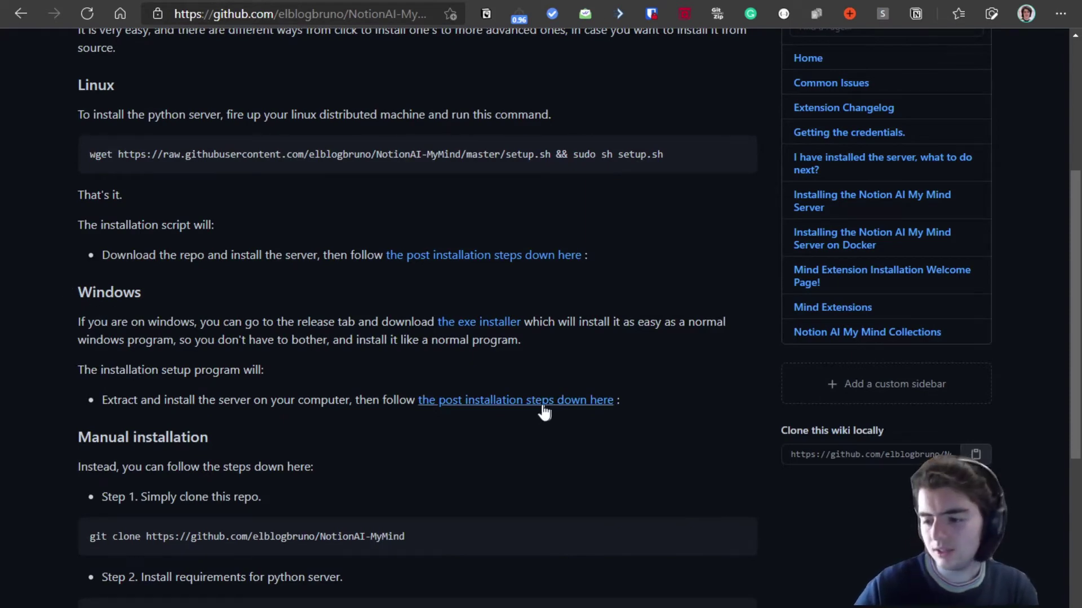
scroll(519, 399, "down", 3)
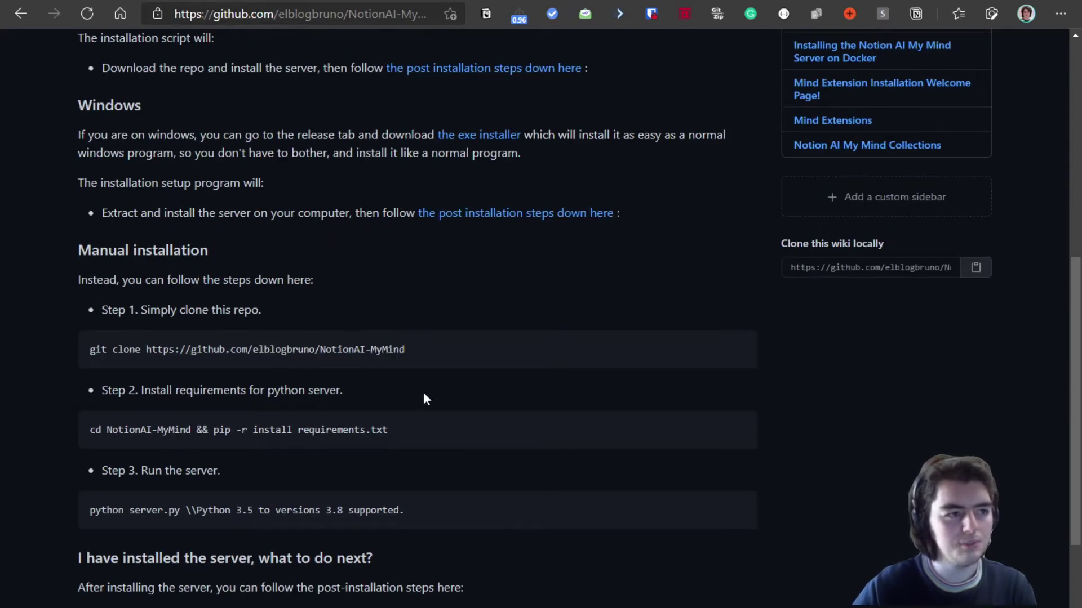
scroll(227, 330, "down", 3)
scroll(123, 169, "up", 2)
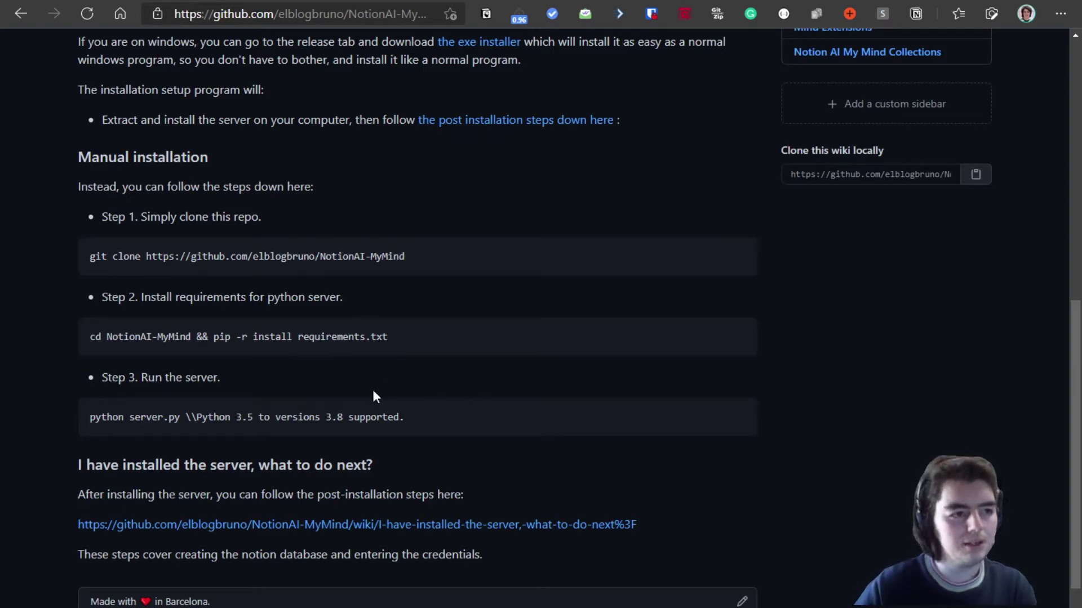
scroll(373, 396, "up", 6)
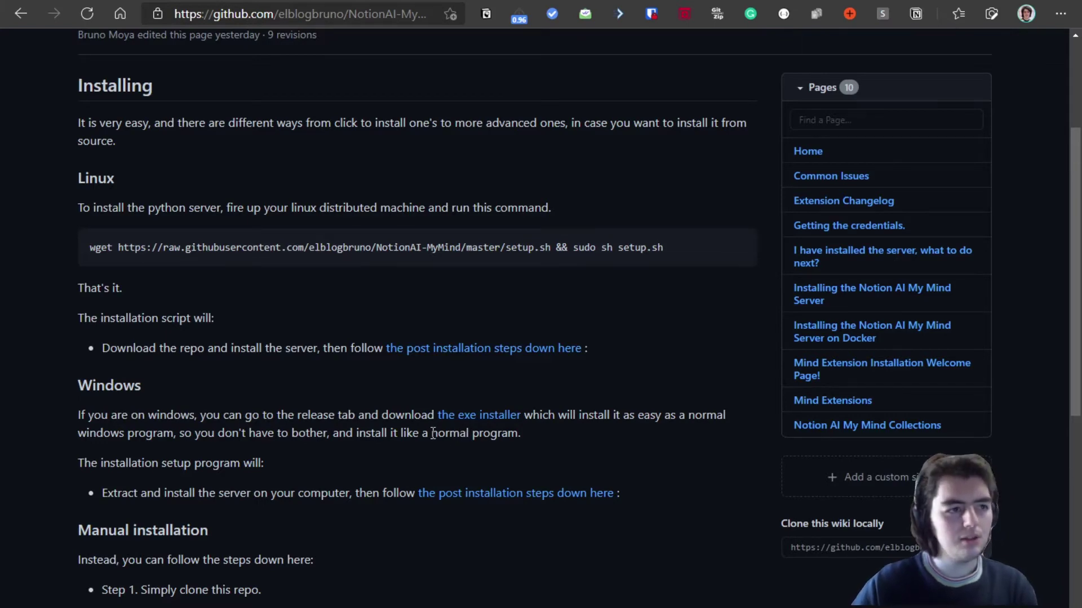
scroll(362, 445, "down", 2)
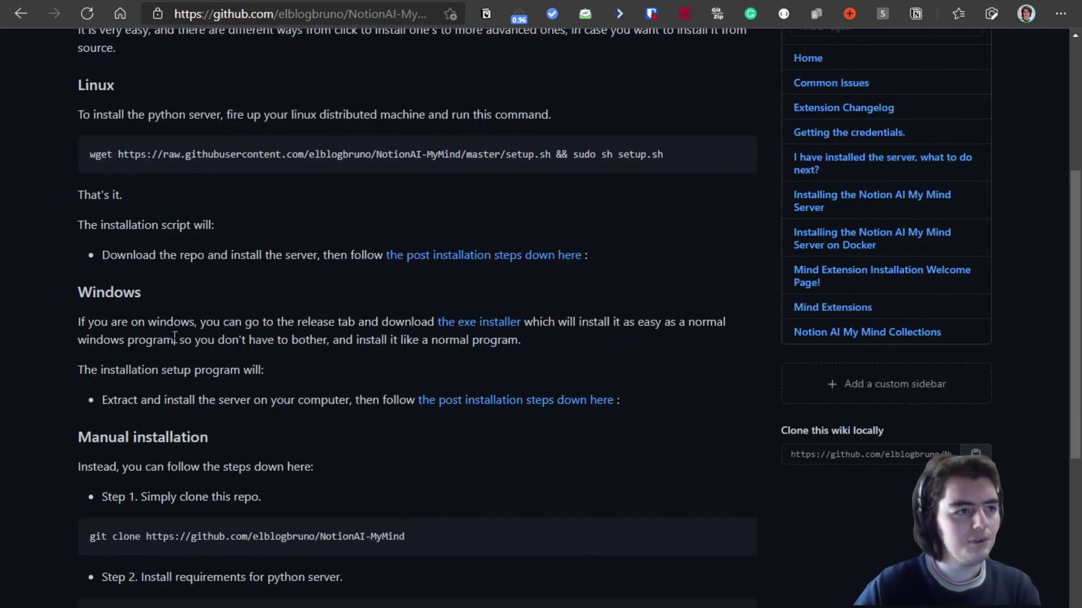
right_click(463, 326)
left_click(447, 306)
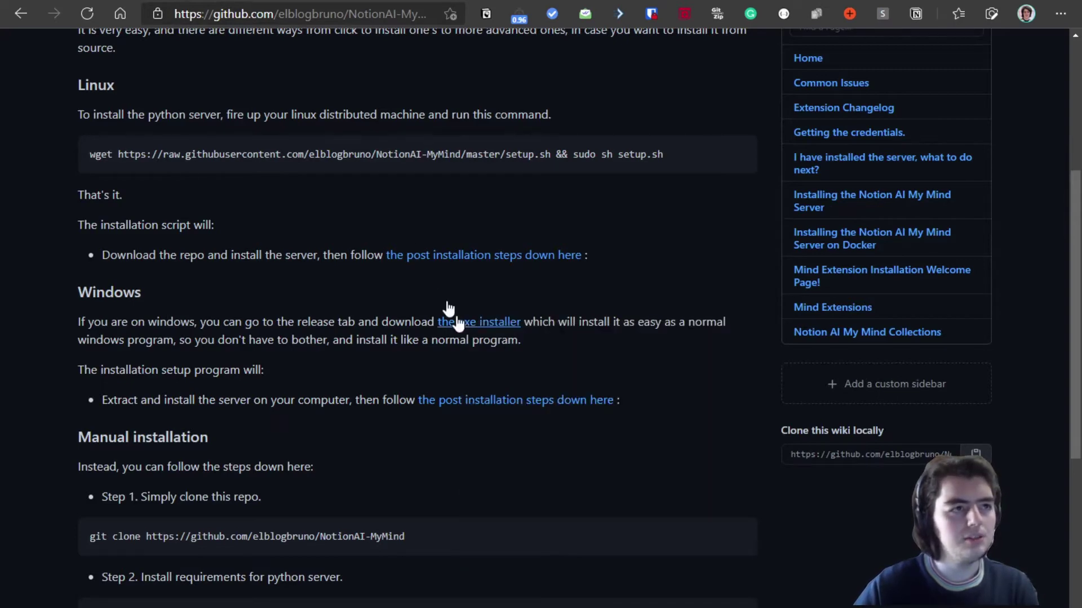
Look over the open releases page, then close that tab to return to the wiki.
left_click(454, 323)
scroll(458, 327, "down", 10)
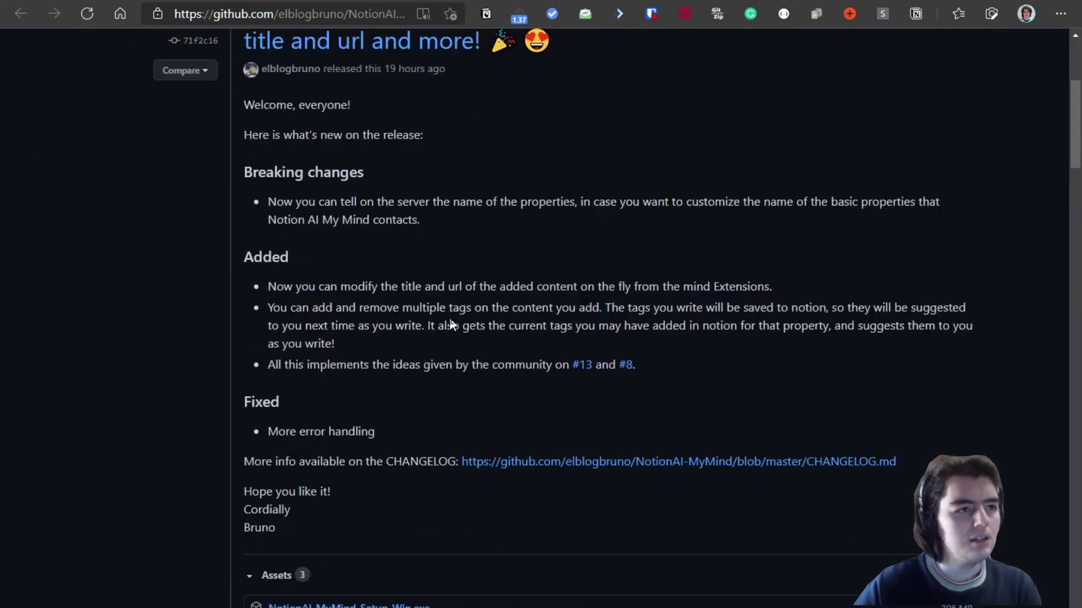
scroll(440, 312, "up", 3)
scroll(440, 312, "up", 2)
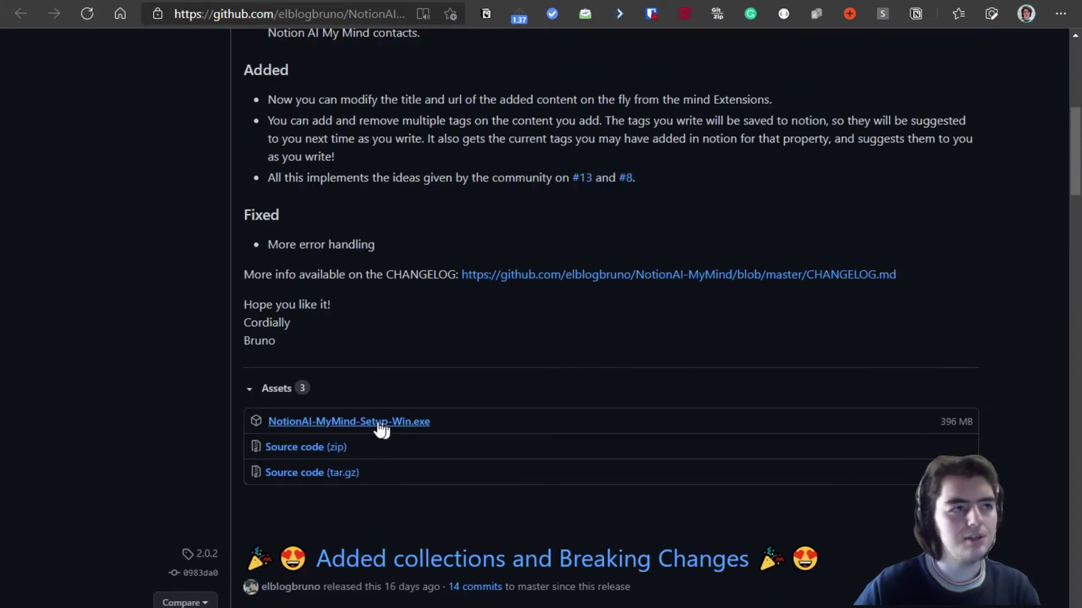
key("ctrl+w")
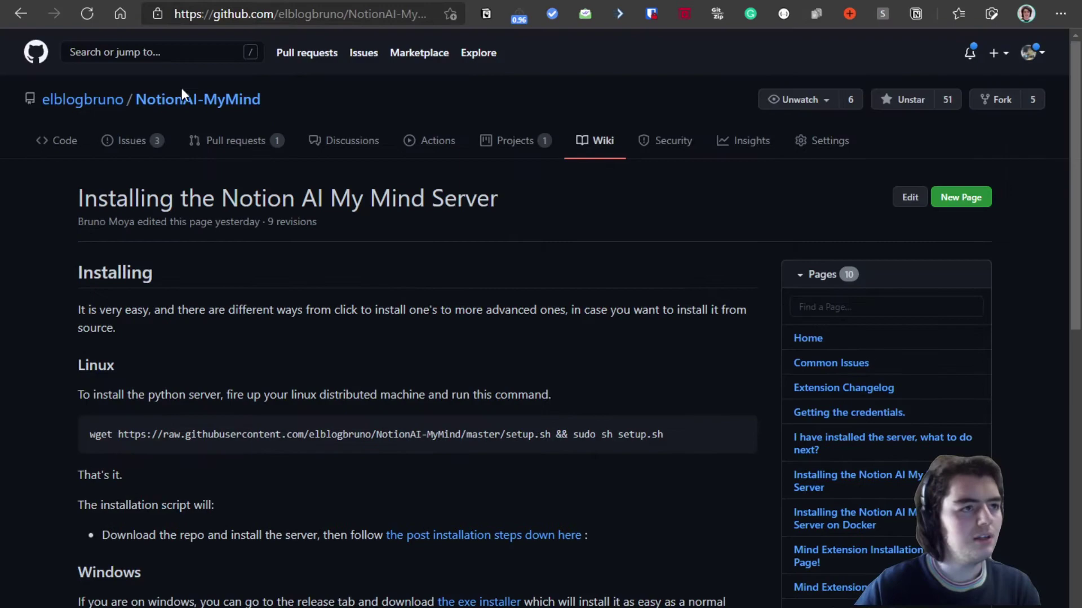
From the repository's Releases list, download and run NotionAI-MyMind-Setup-Win.exe.
left_click(194, 100)
scroll(868, 327, "down", 3)
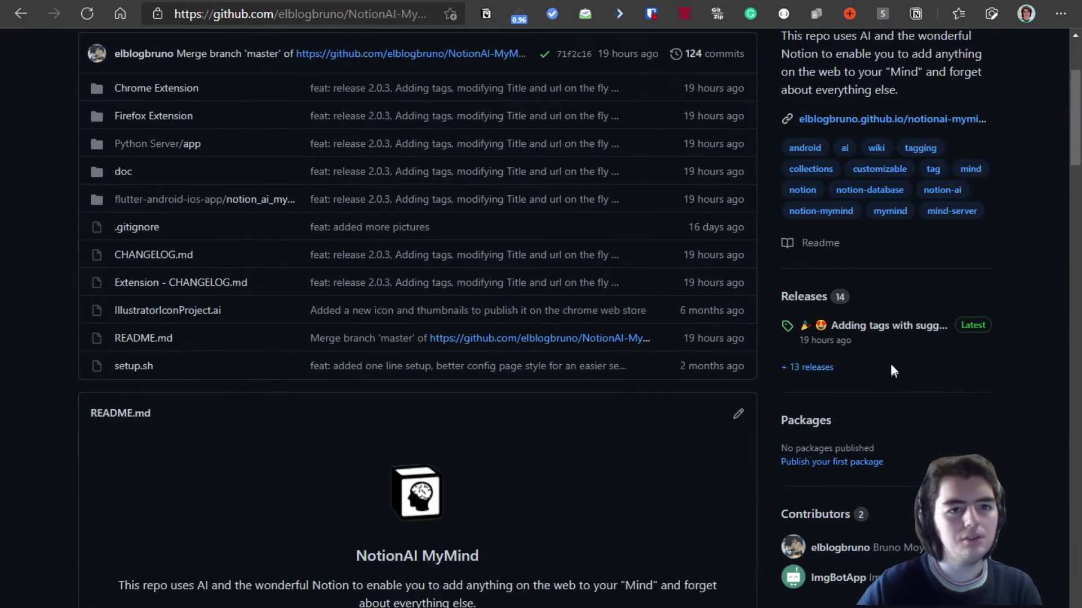
left_click(803, 296)
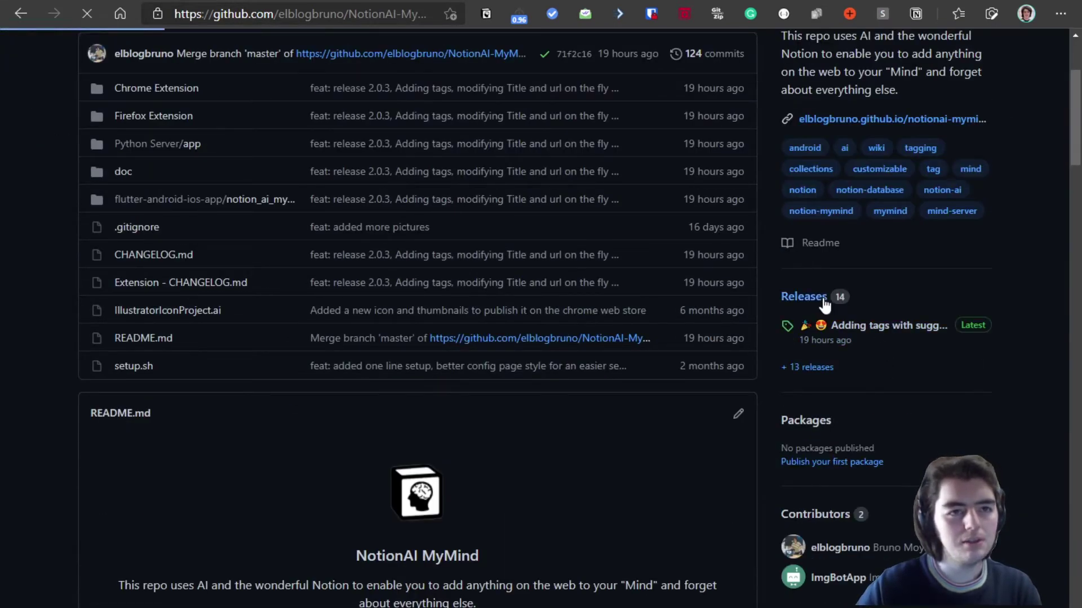
scroll(534, 346, "down", 8)
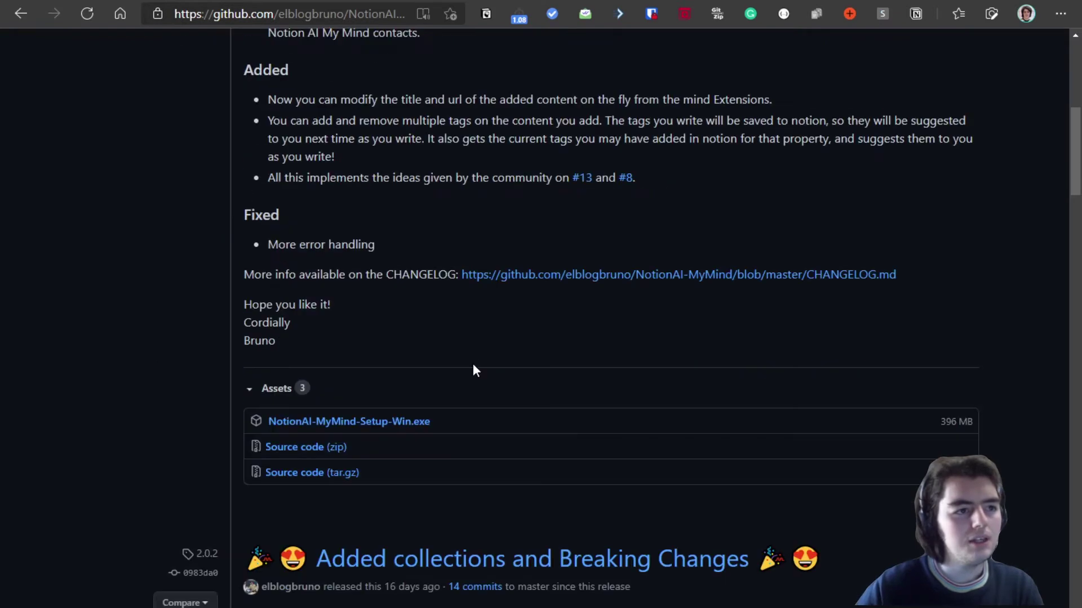
left_click(396, 423)
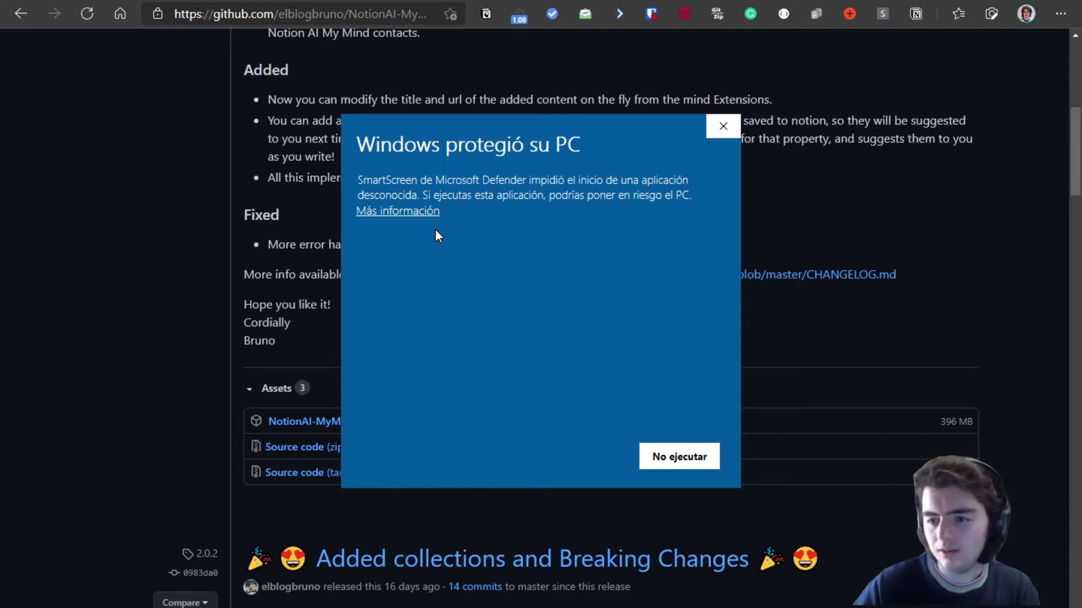
Reveal SmartScreen's details for the blocked NotionAI-MyMind-Setup-Win.exe.
left_click(410, 211)
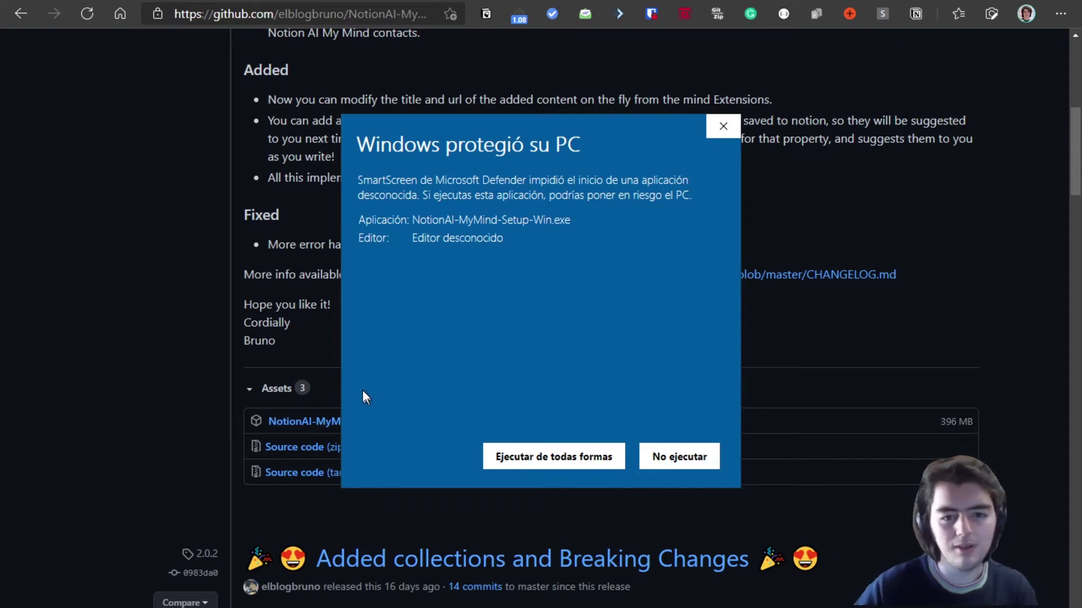
Run the installer anyway and complete setup of version 2.0.3, keeping the desktop shortcut.
left_click(532, 467)
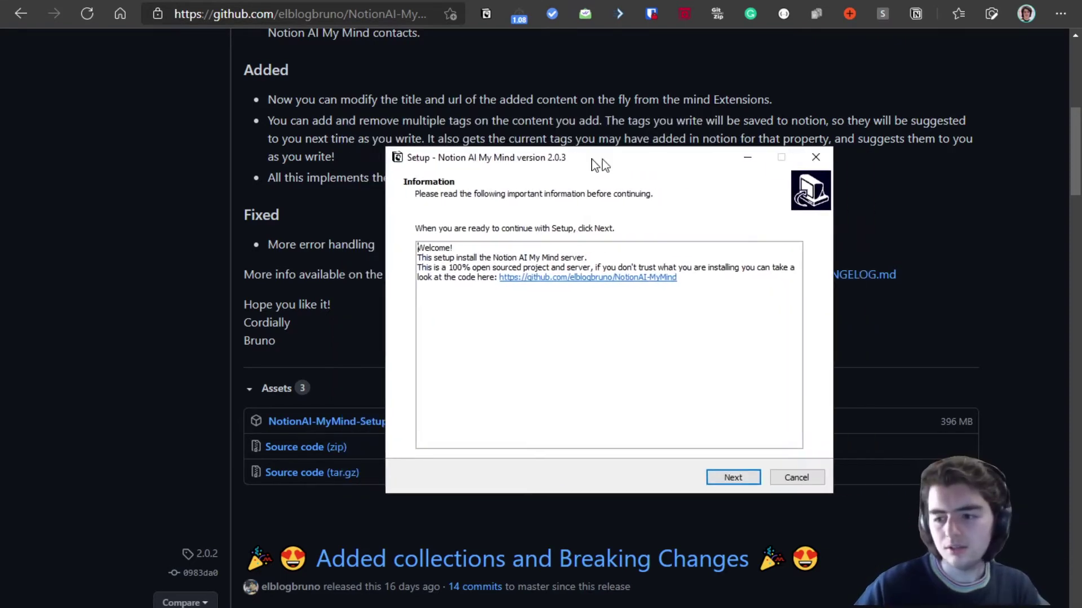
left_click_drag(600, 165, 463, 138)
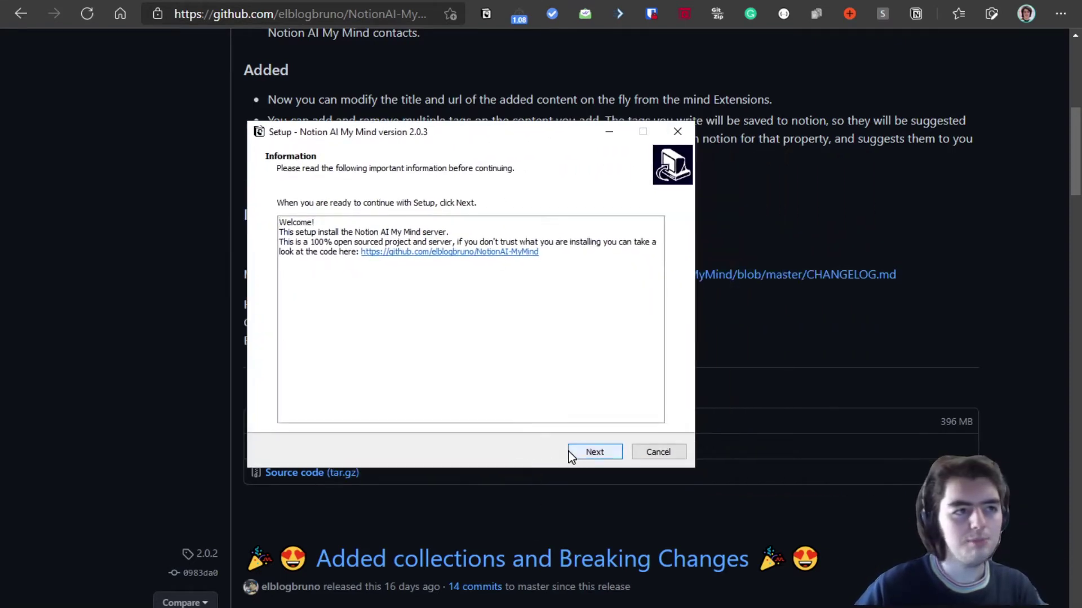
left_click(595, 453)
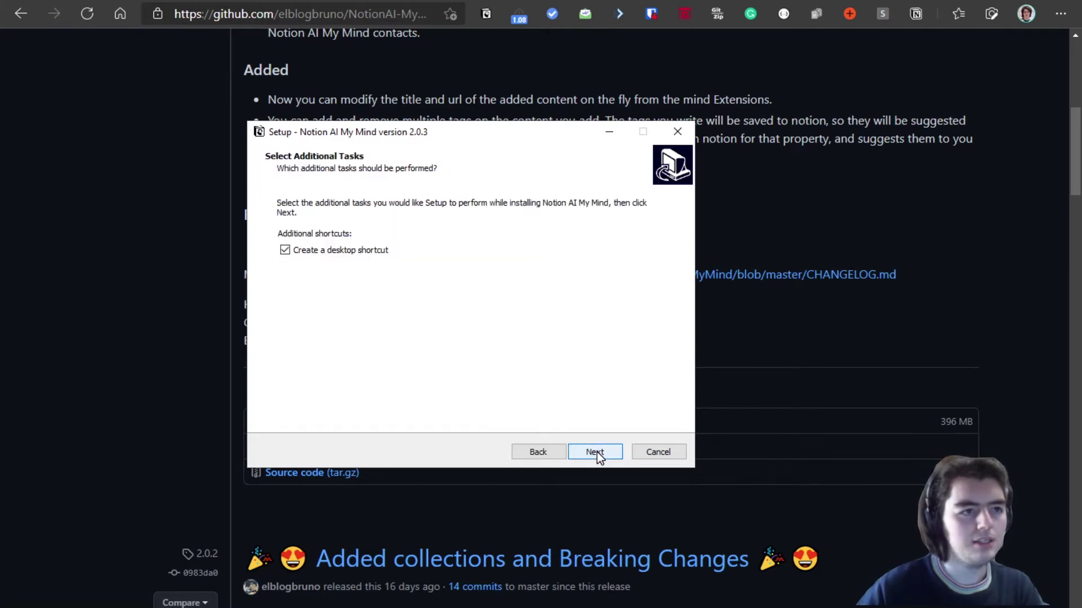
left_click(595, 452)
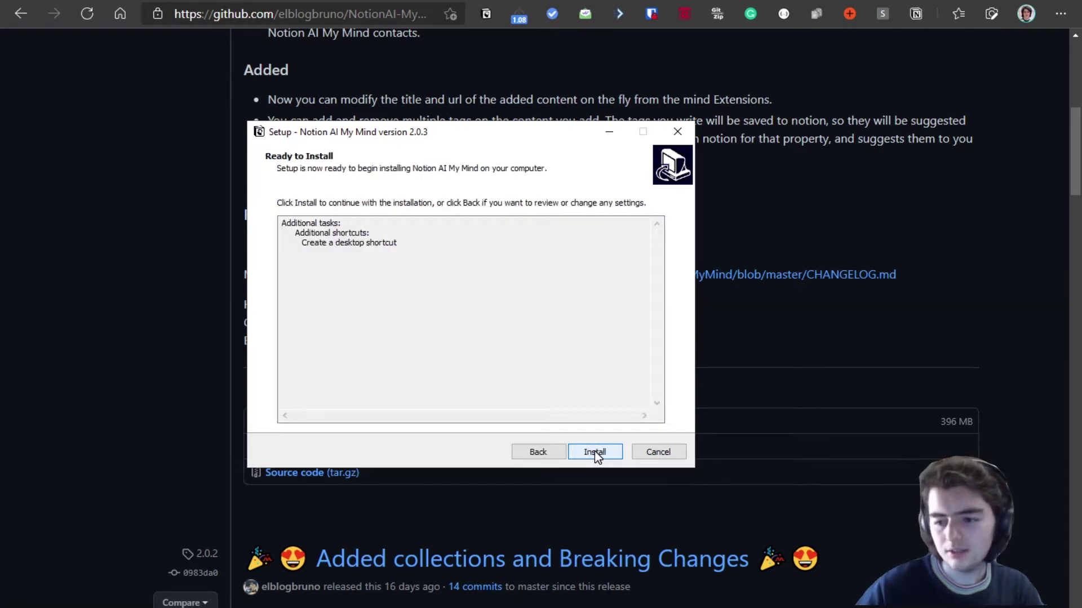
left_click(594, 451)
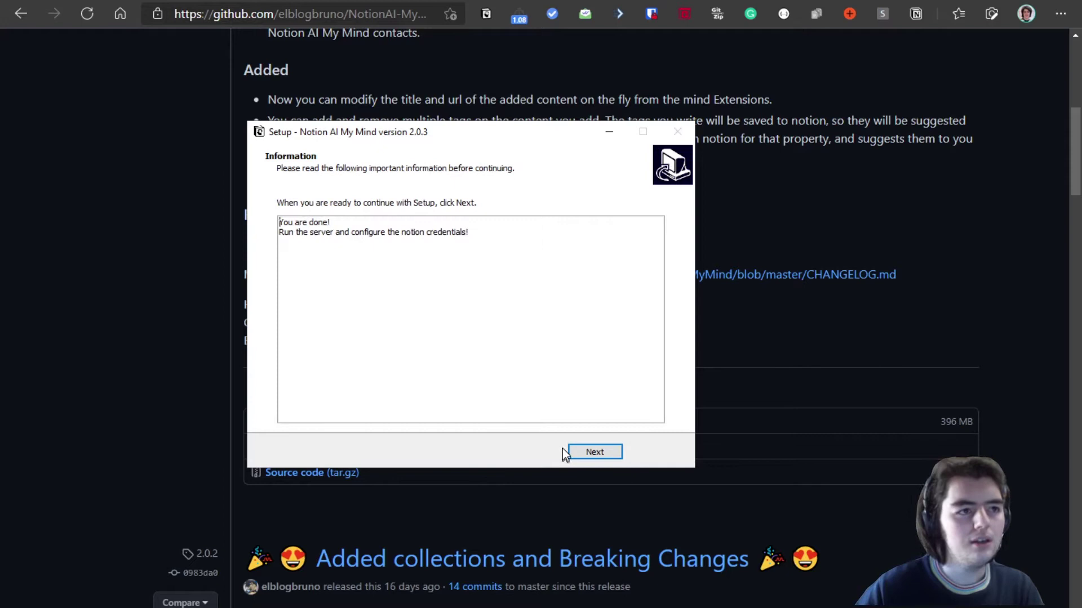
left_click(594, 452)
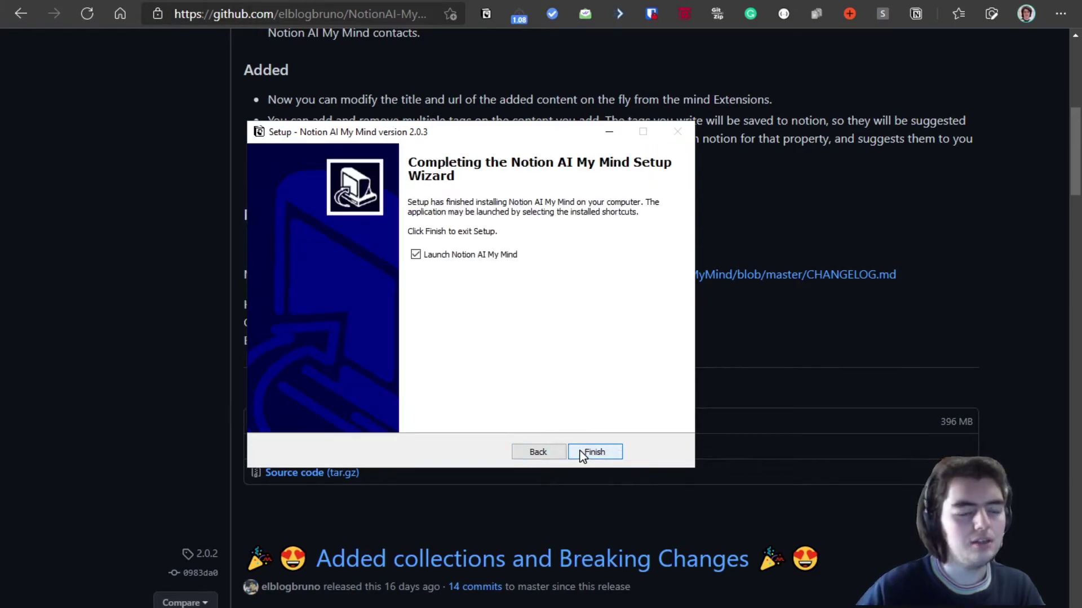
left_click(580, 452)
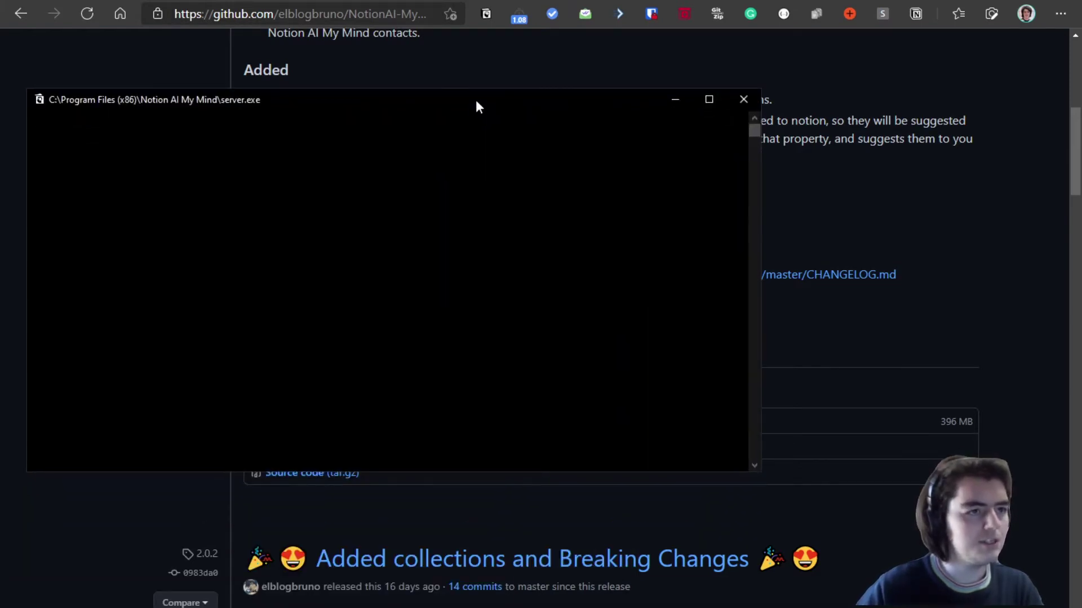
Bring the server.exe console into view and enter 8080 at its port prompt.
left_click_drag(476, 99, 523, 98)
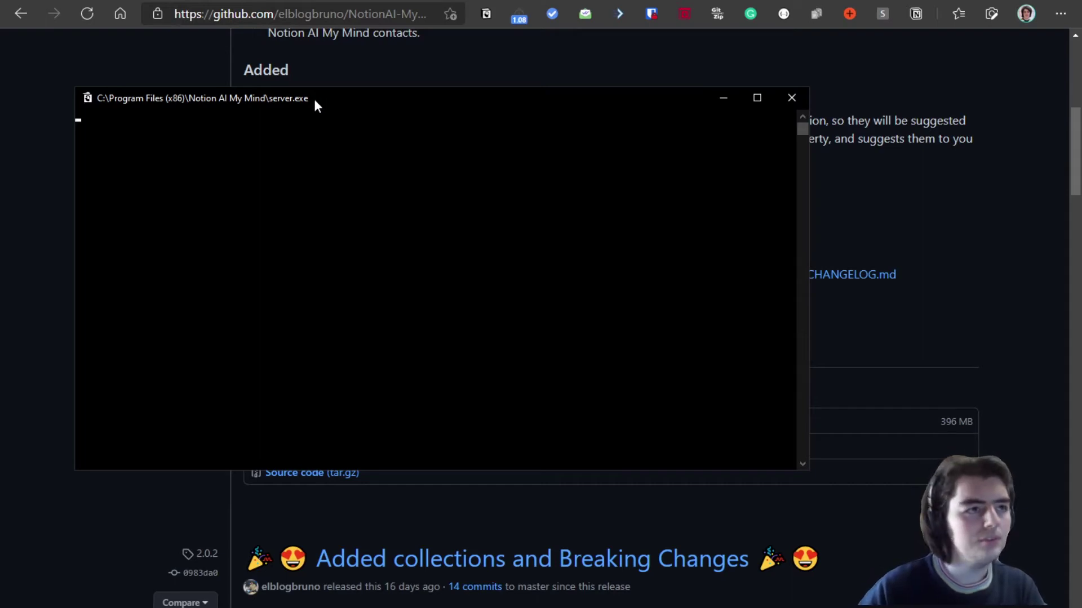
left_click_drag(313, 99, 435, 95)
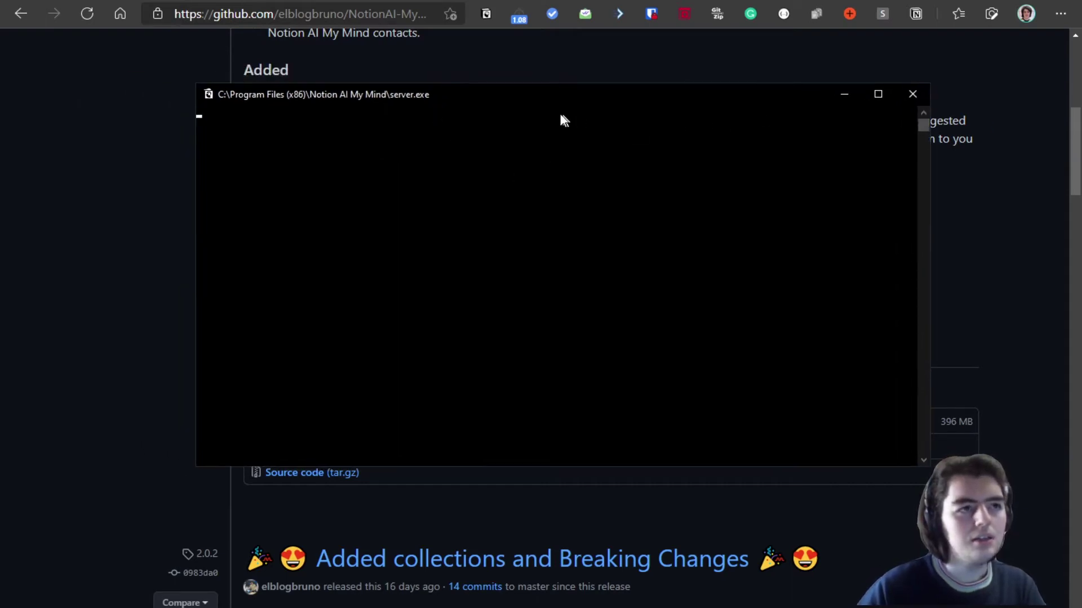
left_click_drag(340, 95, 252, 155)
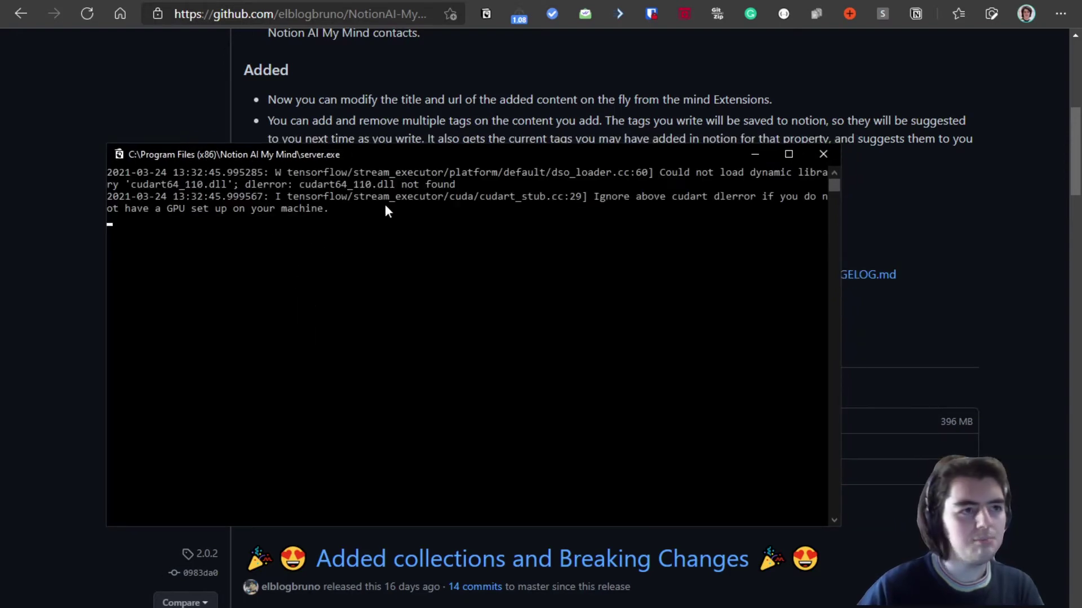
left_click(356, 245)
left_click(372, 276)
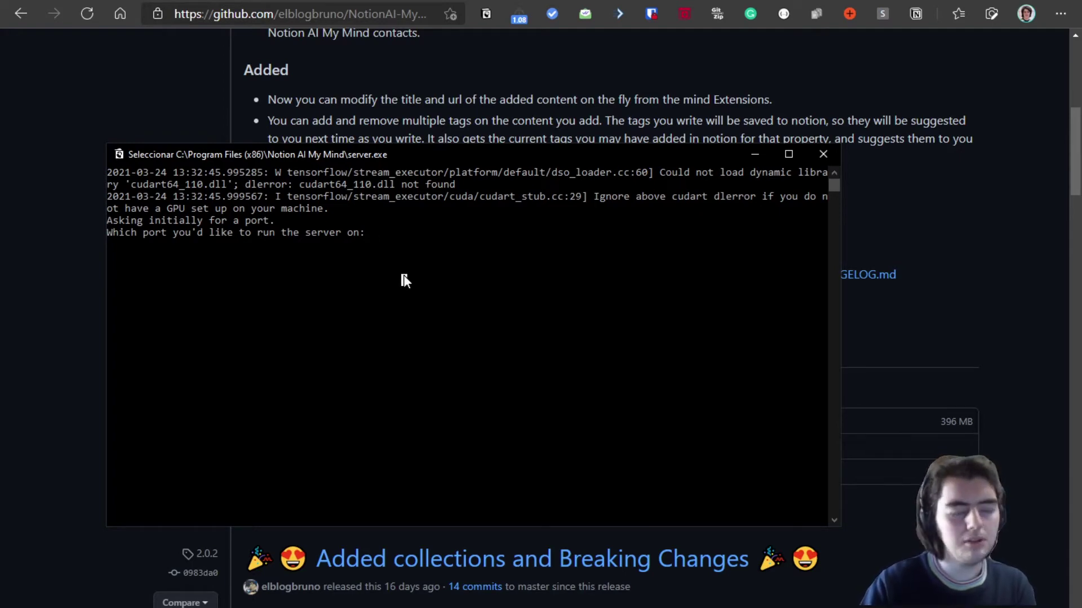
type("8080")
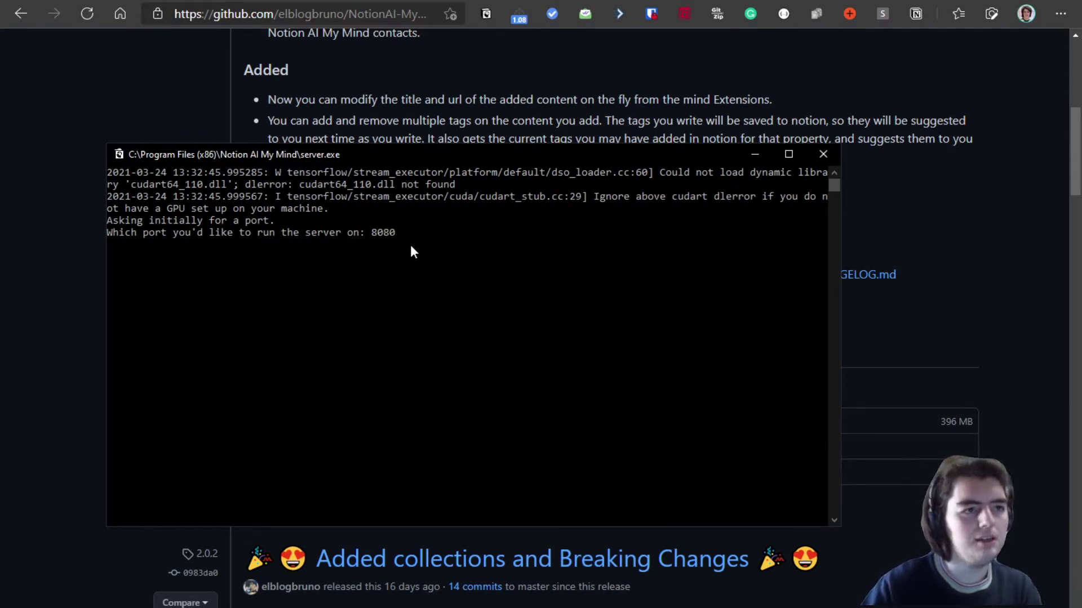
Start the server on port 8080, dismiss its welcome alert, and bring up the My Mind extension menu.
key("Return")
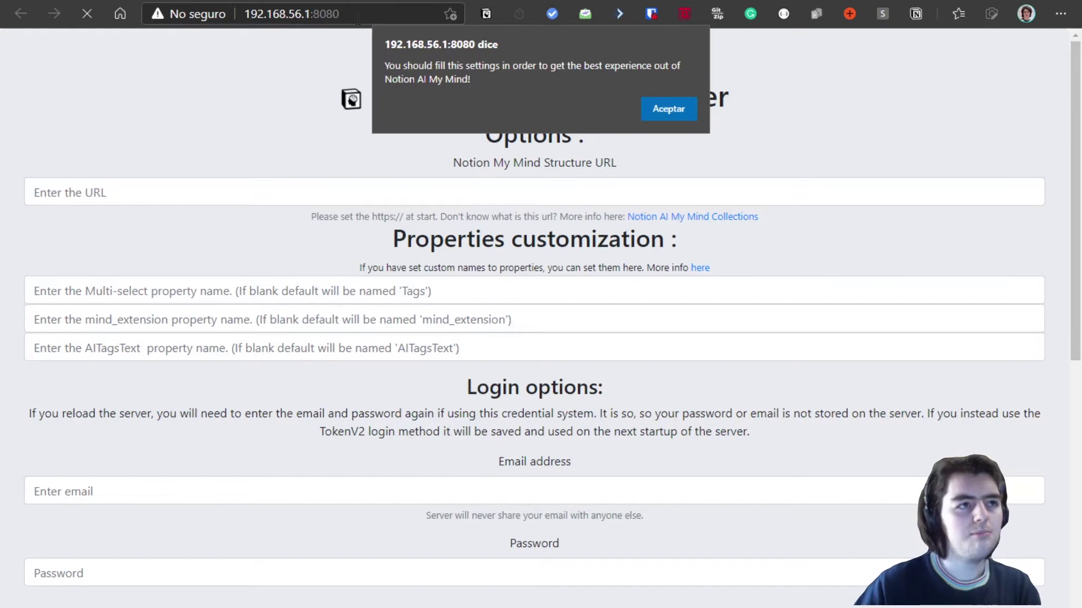
left_click(674, 110)
left_click(142, 184)
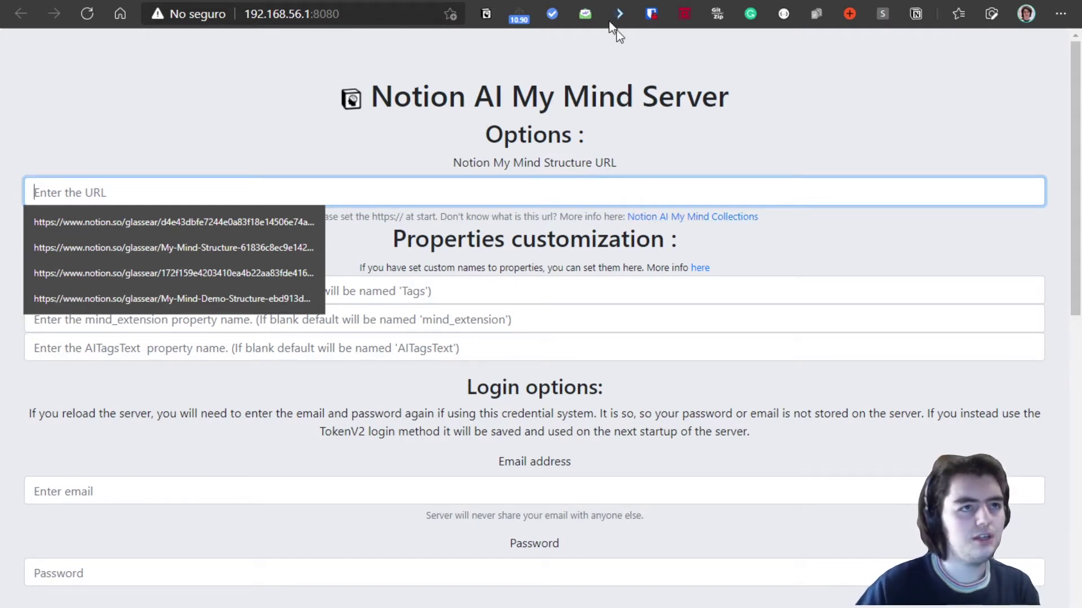
right_click(486, 14)
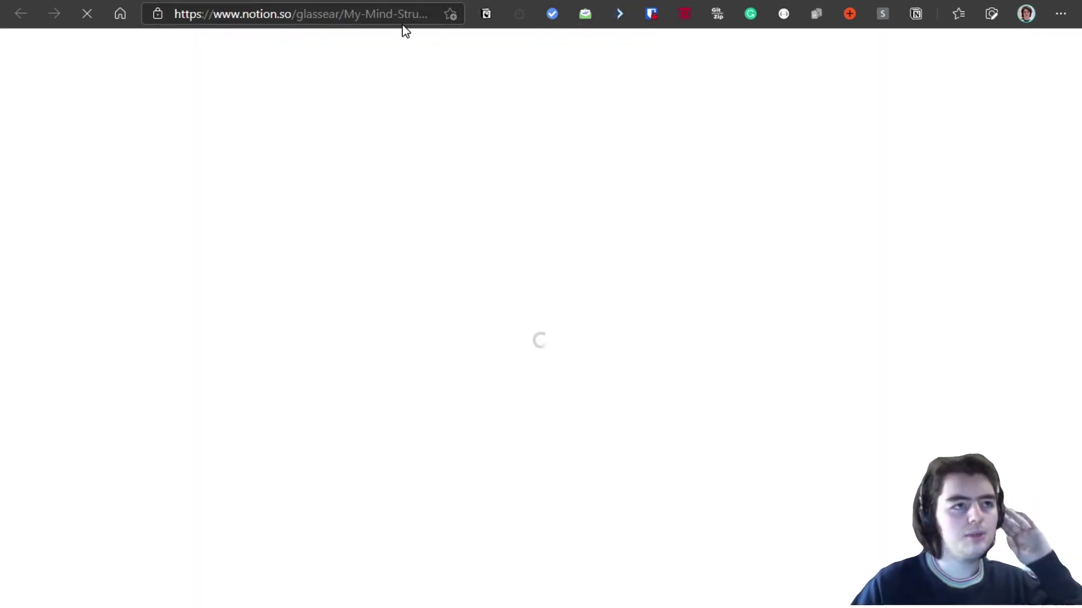
Copy the My Mind Structure page's link through Notion's Share menu.
scroll(413, 343, "down", 3)
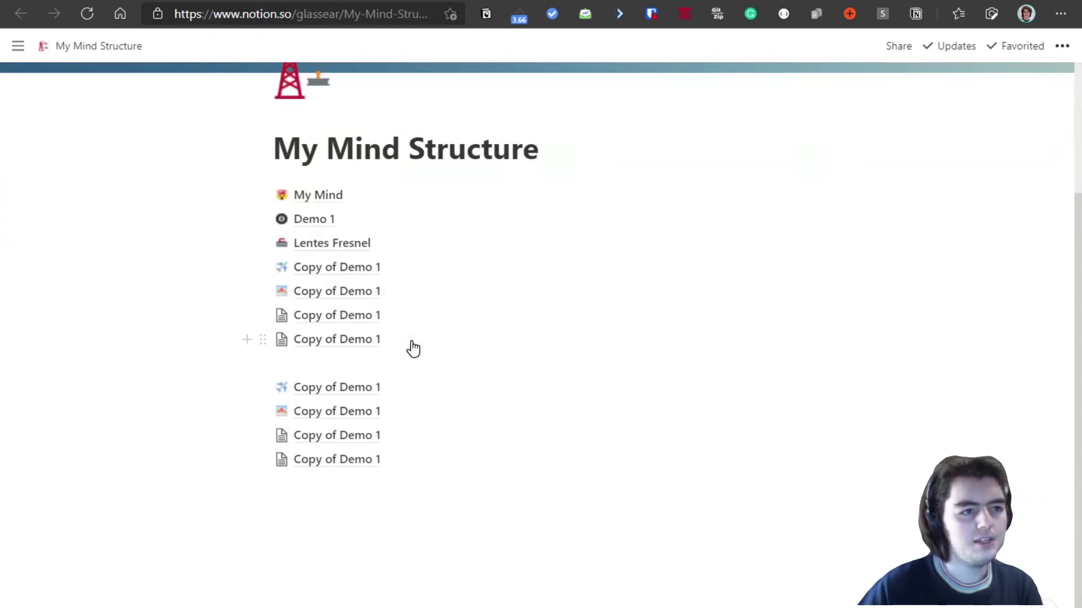
scroll(411, 338, "up", 3)
scroll(355, 360, "down", 2)
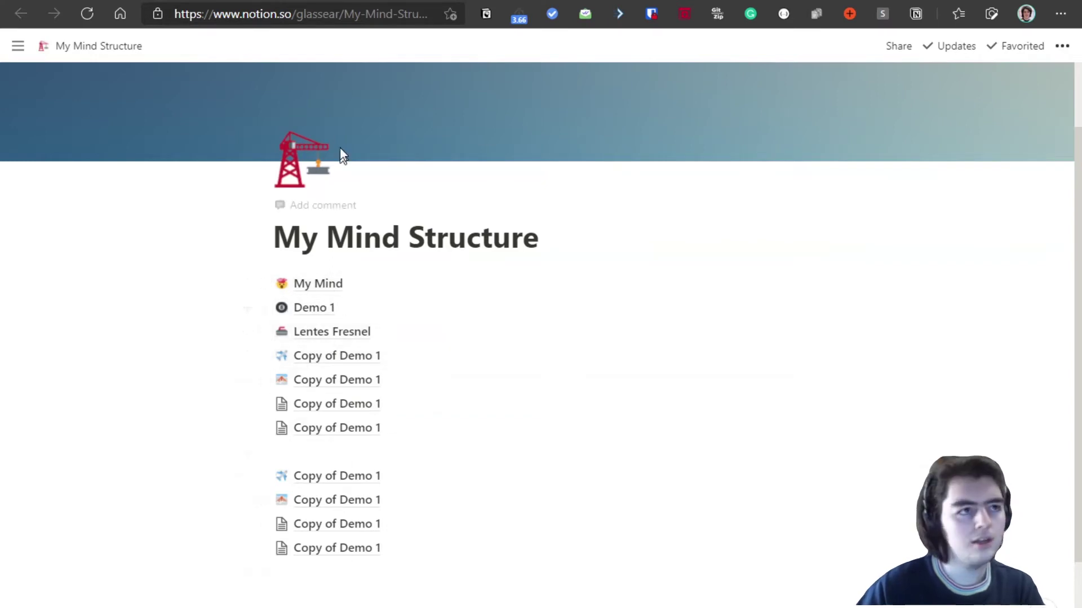
left_click(391, 12)
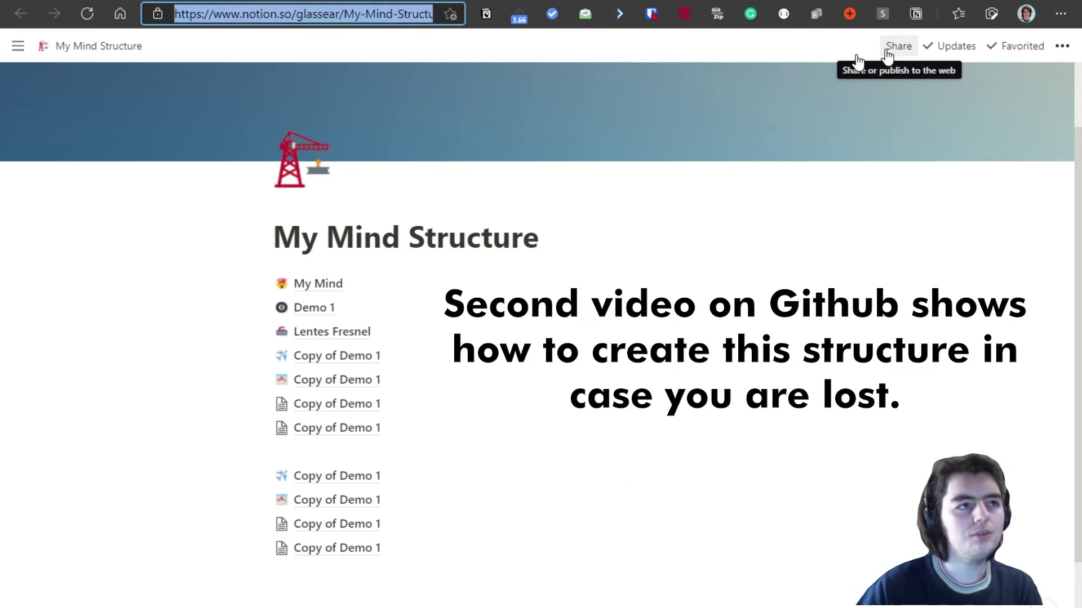
left_click(362, 13)
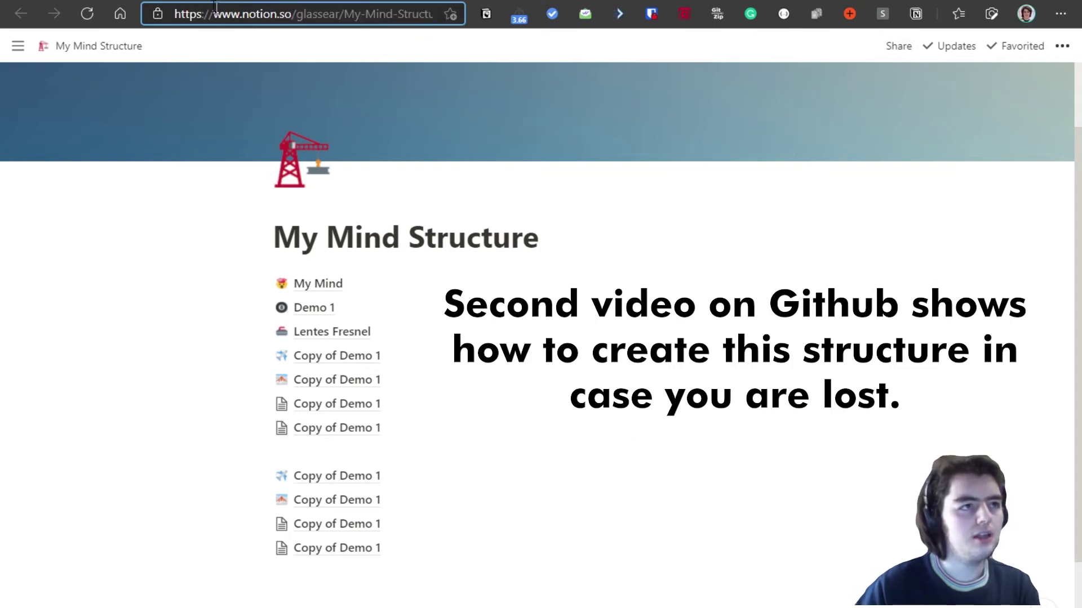
left_click(305, 12)
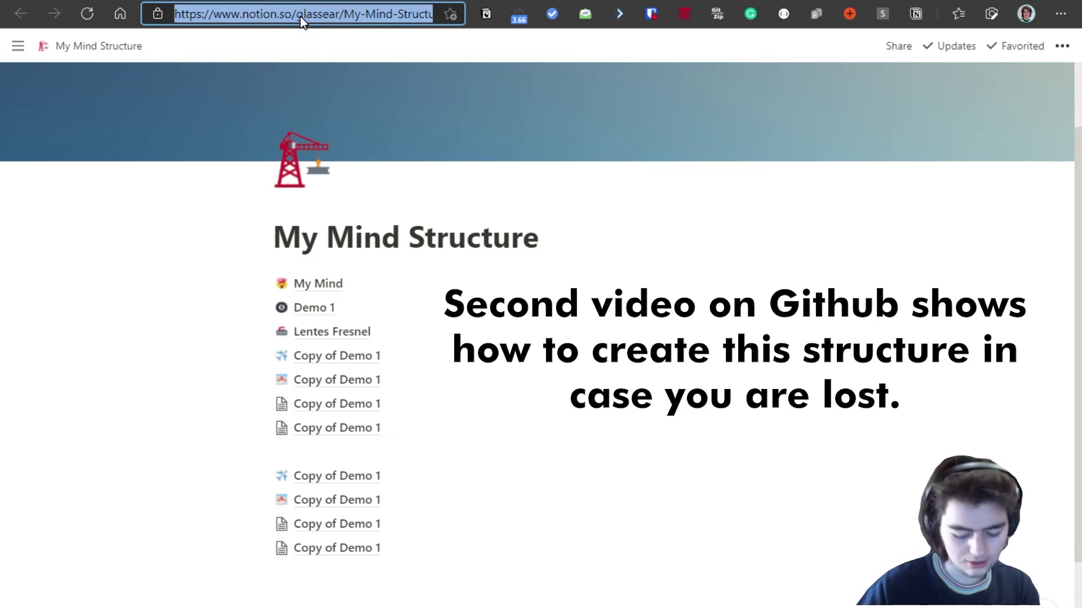
left_click(897, 47)
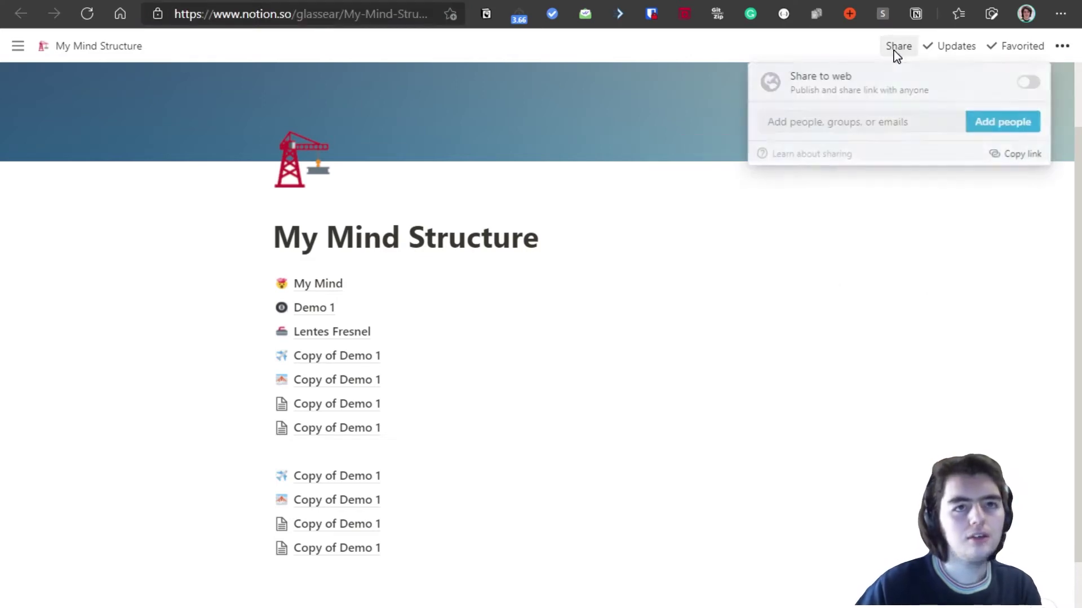
left_click(1017, 160)
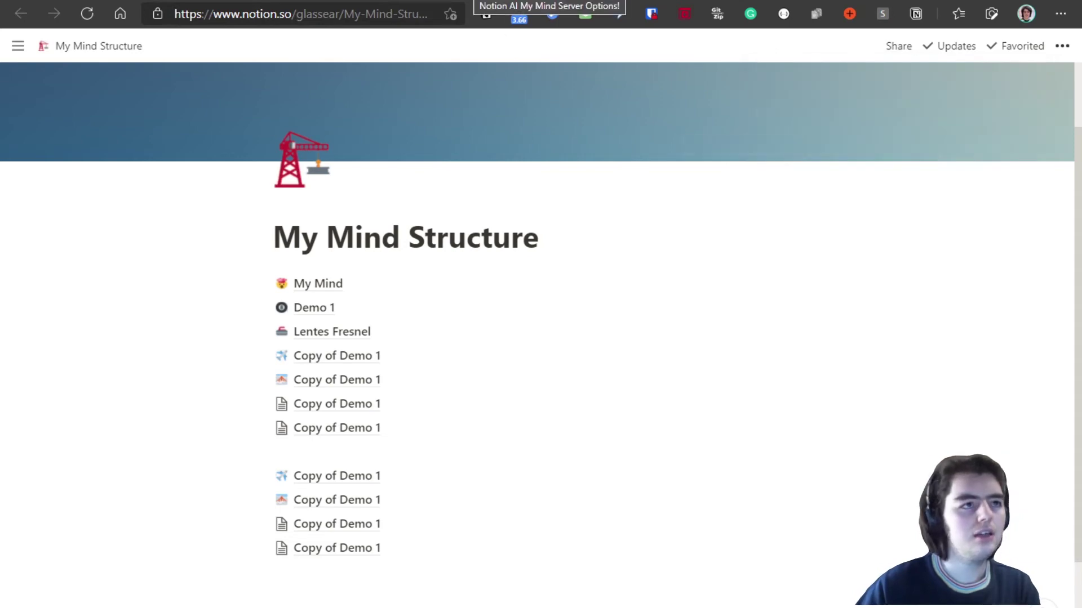
Paste the My Mind Structure link into the server's structure URL field, then check the property name fields.
left_click(359, 17)
key("ctrl+Tab")
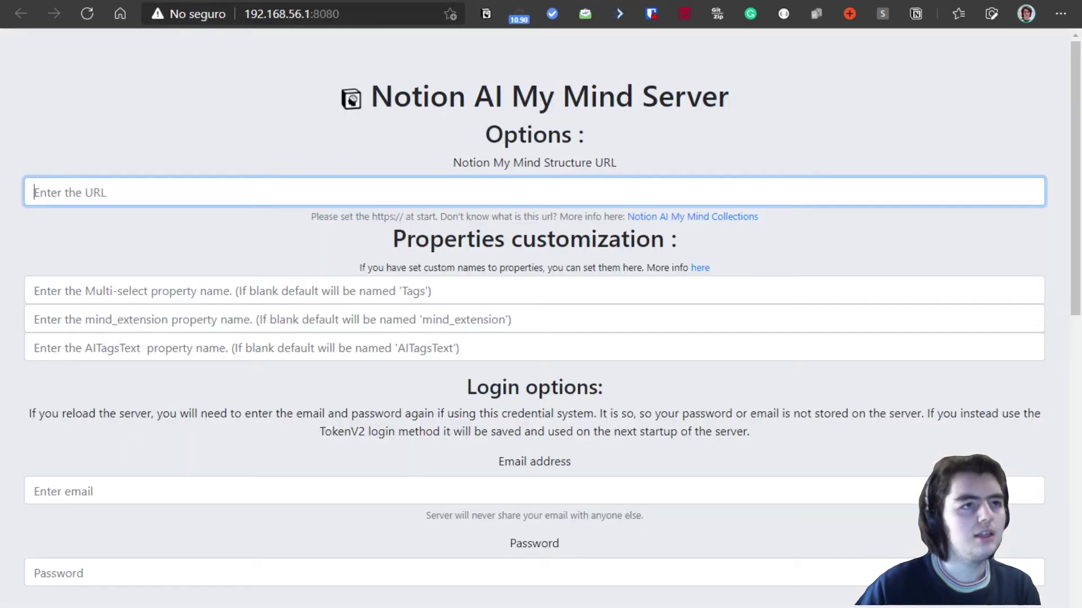
left_click(139, 193)
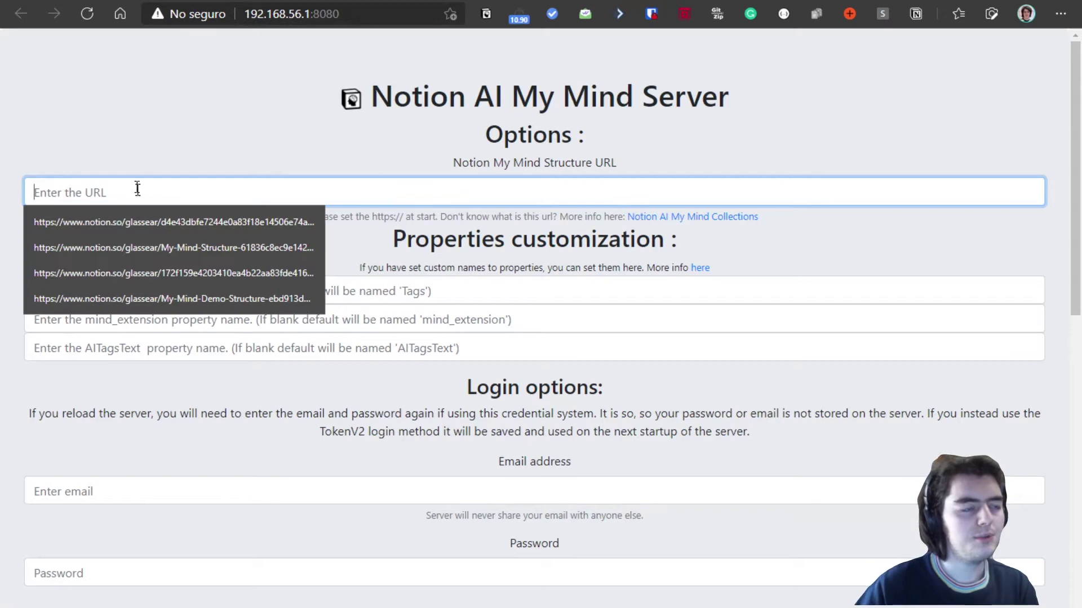
key("ctrl+v")
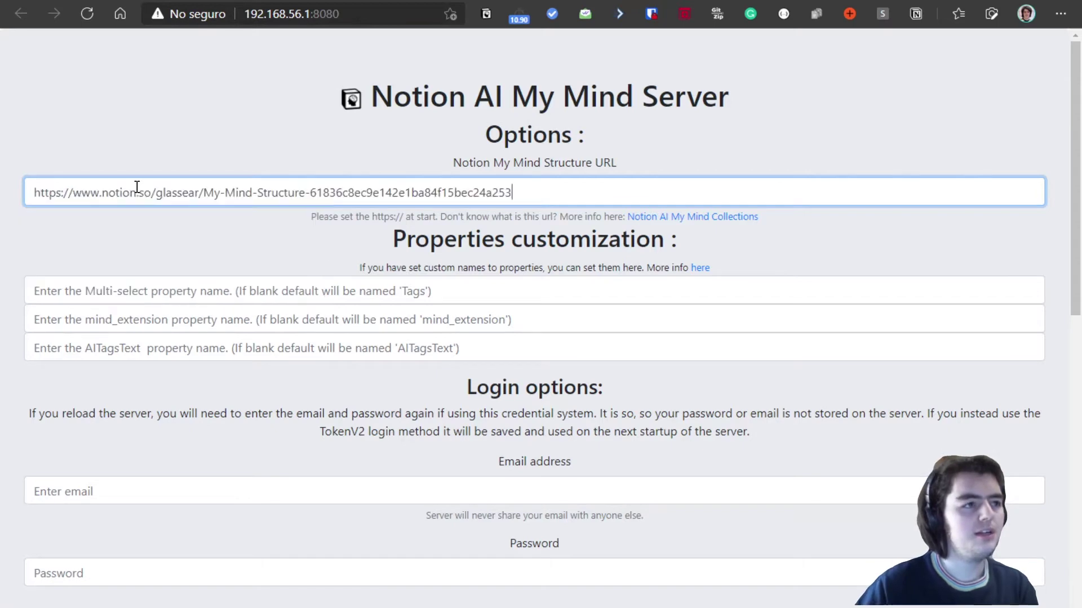
left_click(256, 289)
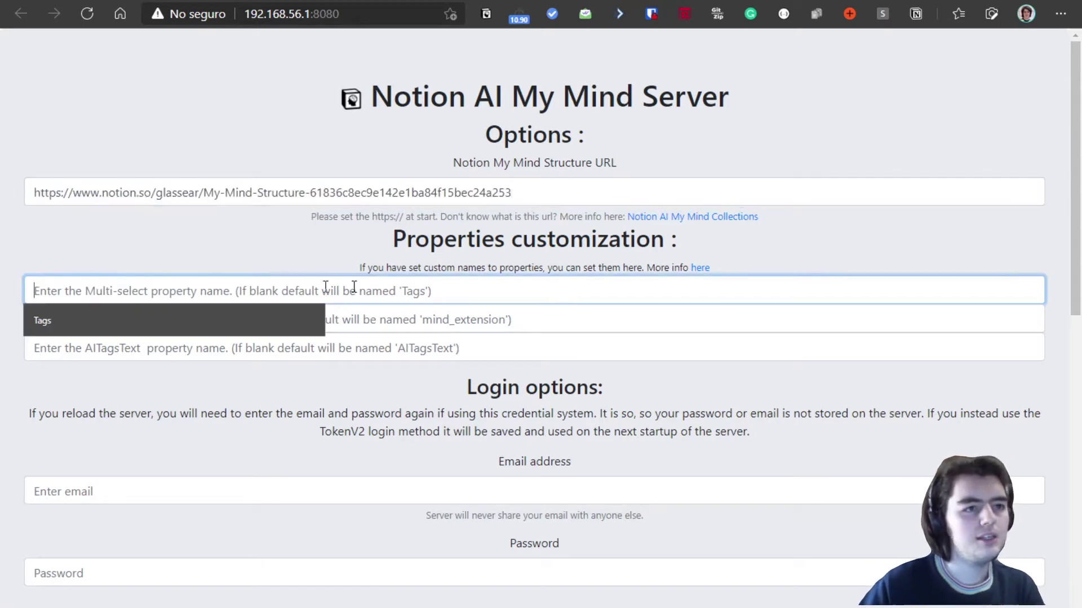
left_click(468, 312)
Open the My Mind database and a saved website item to view its property names.
key("alt+Tab")
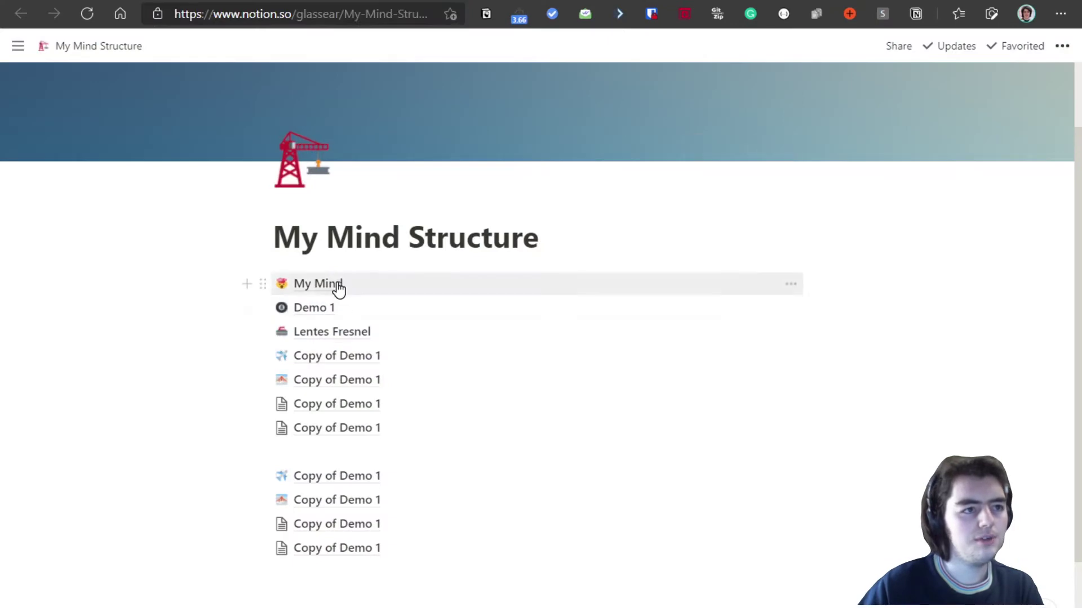
left_click(338, 286)
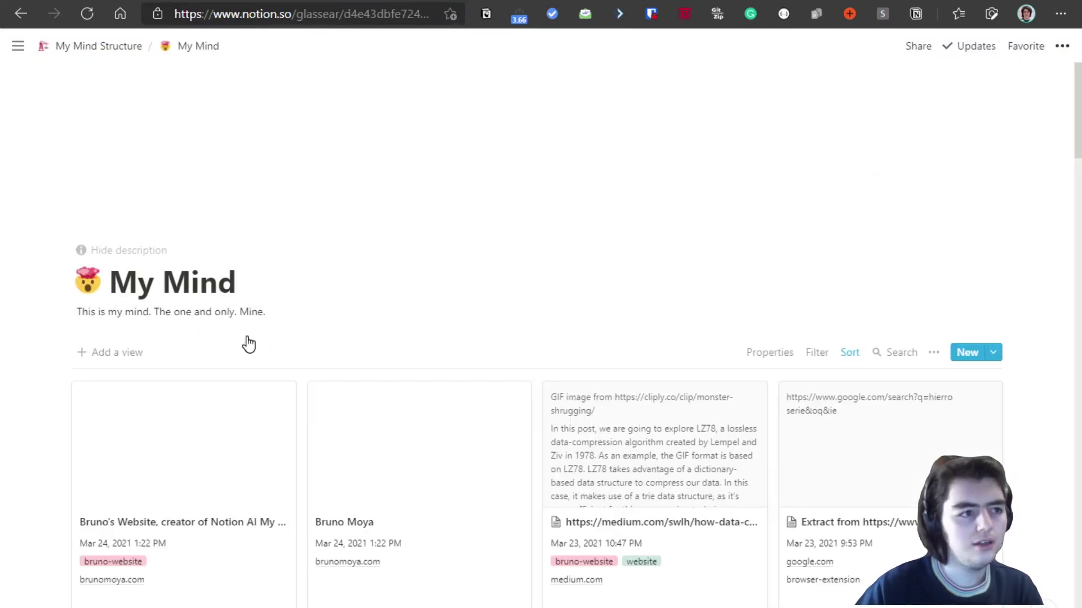
scroll(246, 343, "down", 3)
left_click(205, 331)
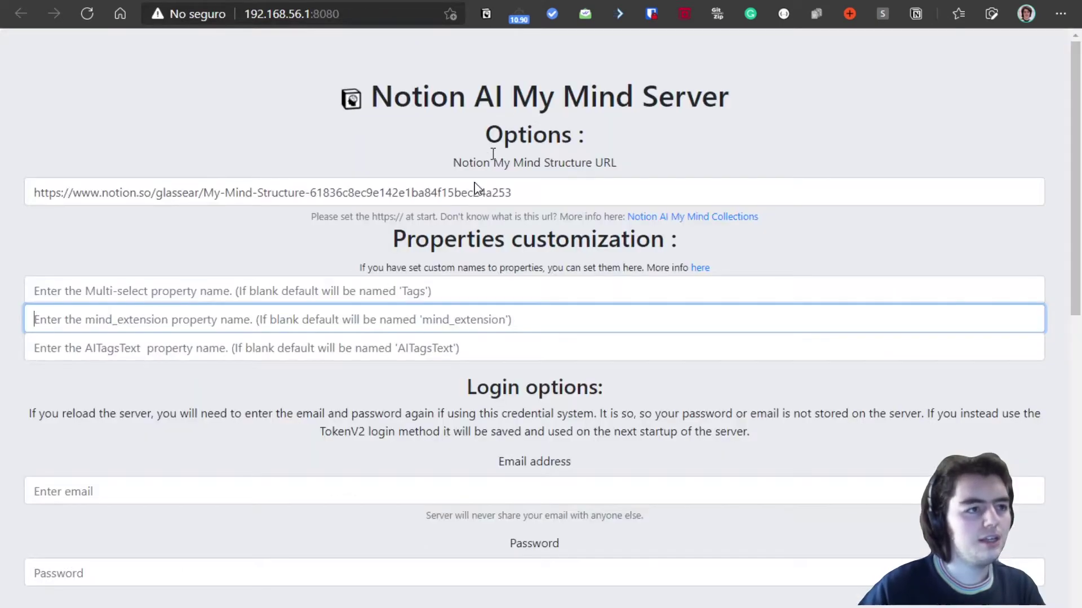
Fill the AITagsText property name with ai_tags from the browser's autofill suggestions.
left_click(180, 287)
left_click(390, 318)
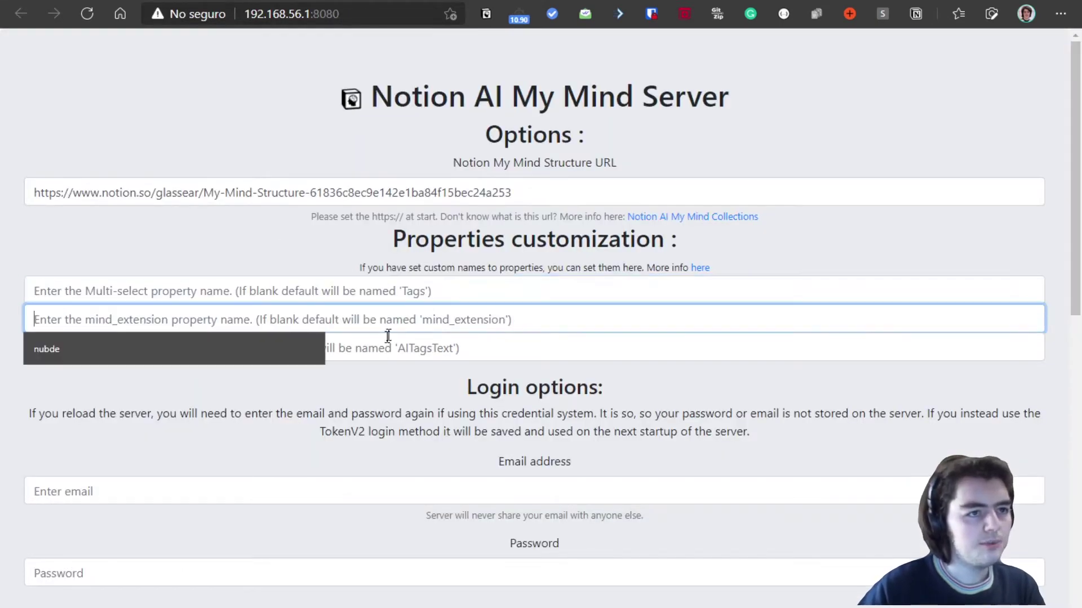
left_click(395, 347)
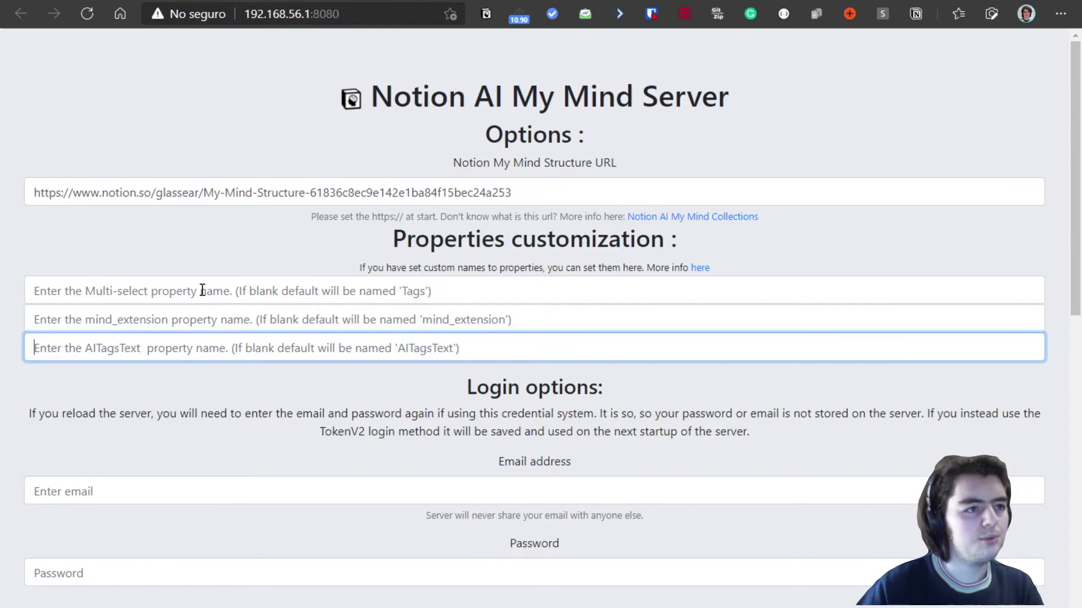
left_click(203, 290)
left_click(476, 314)
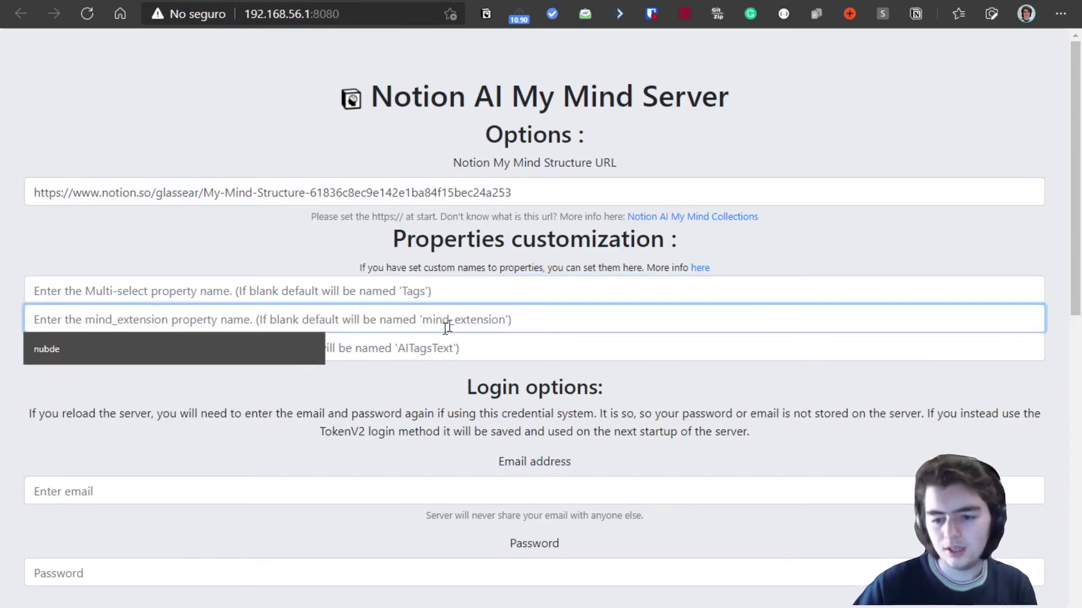
left_click(428, 354)
scroll(384, 346, "down", 2)
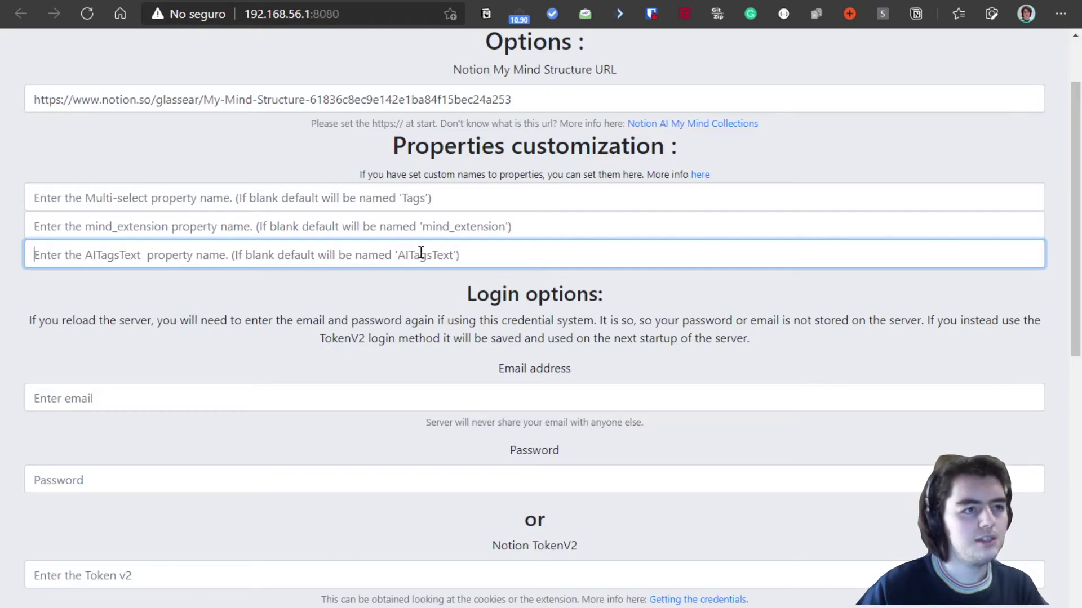
left_click(422, 253)
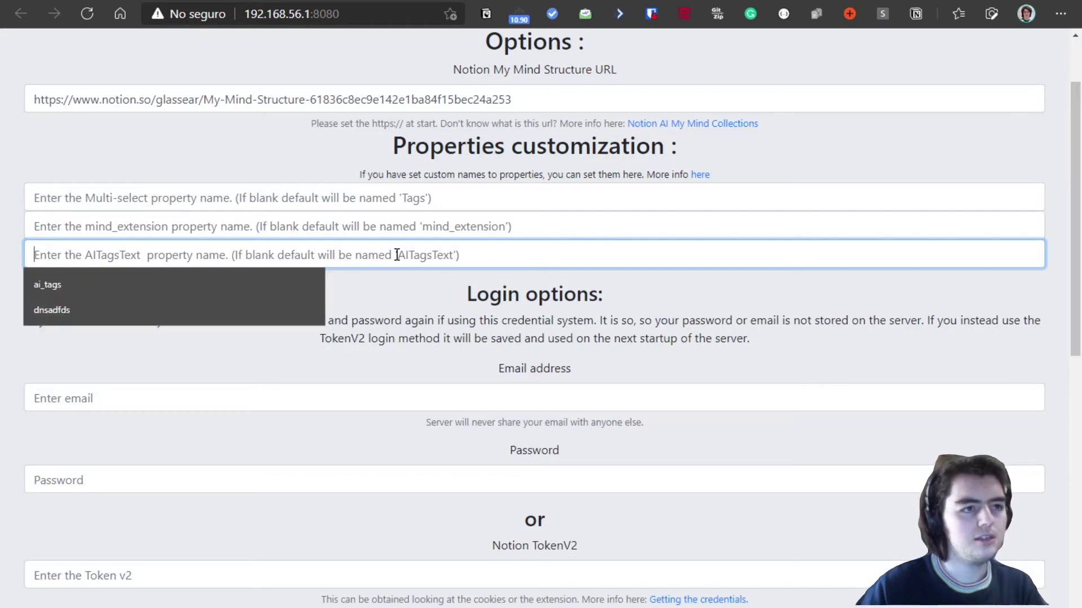
left_click(154, 289)
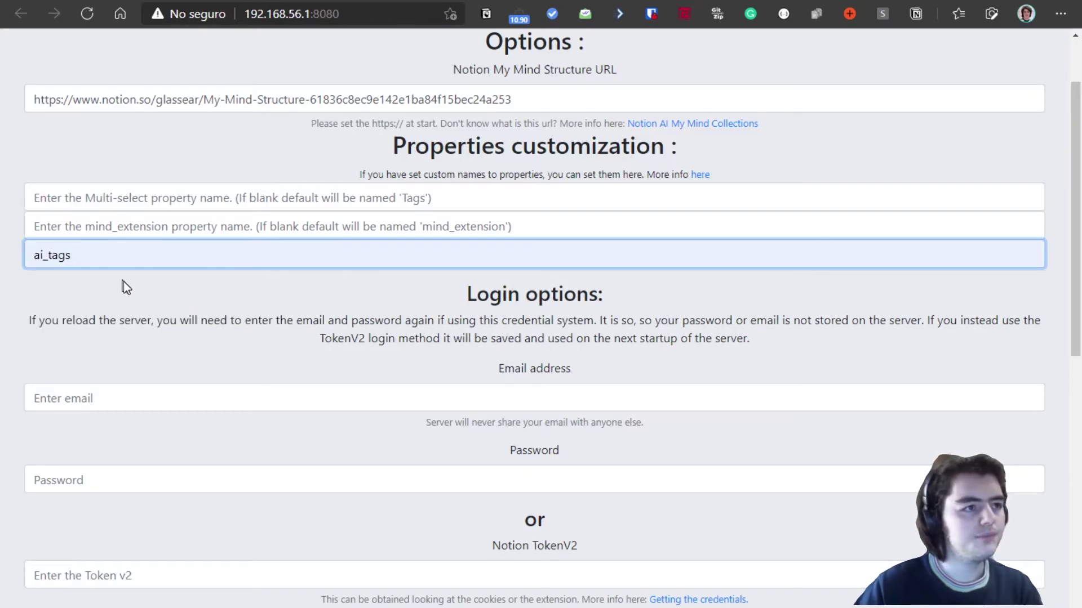
scroll(330, 369, "down", 3)
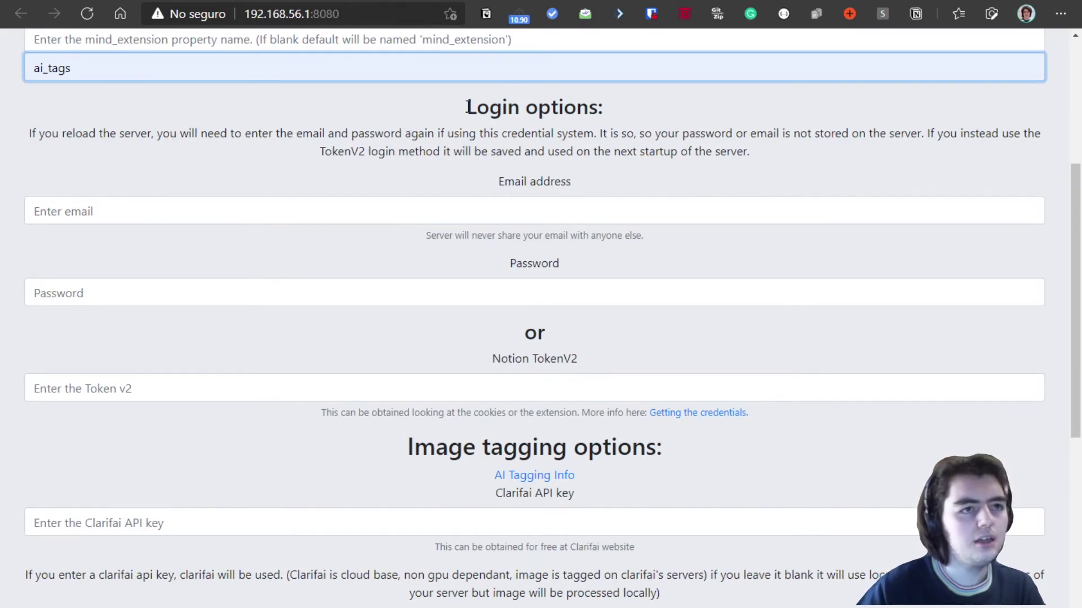
left_click(432, 210)
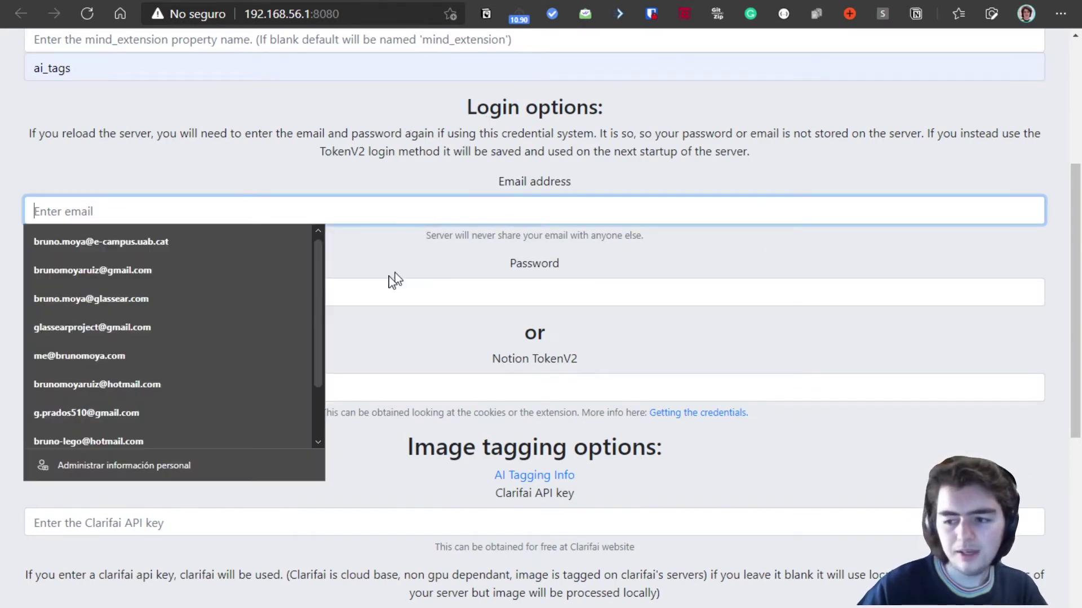
left_click(371, 282)
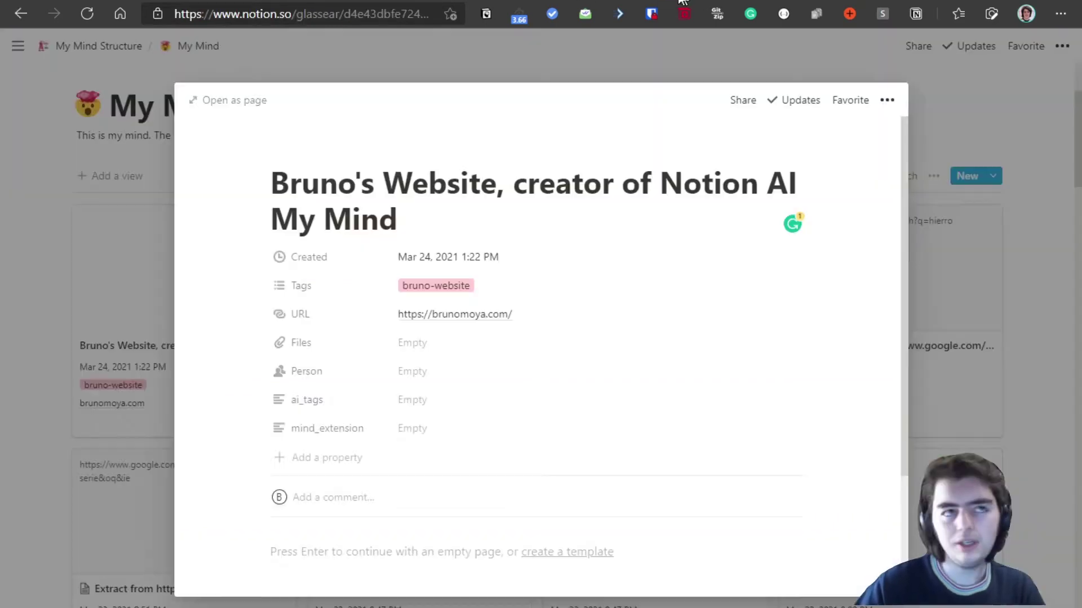
left_click(50, 86)
mouse_move(18, 51)
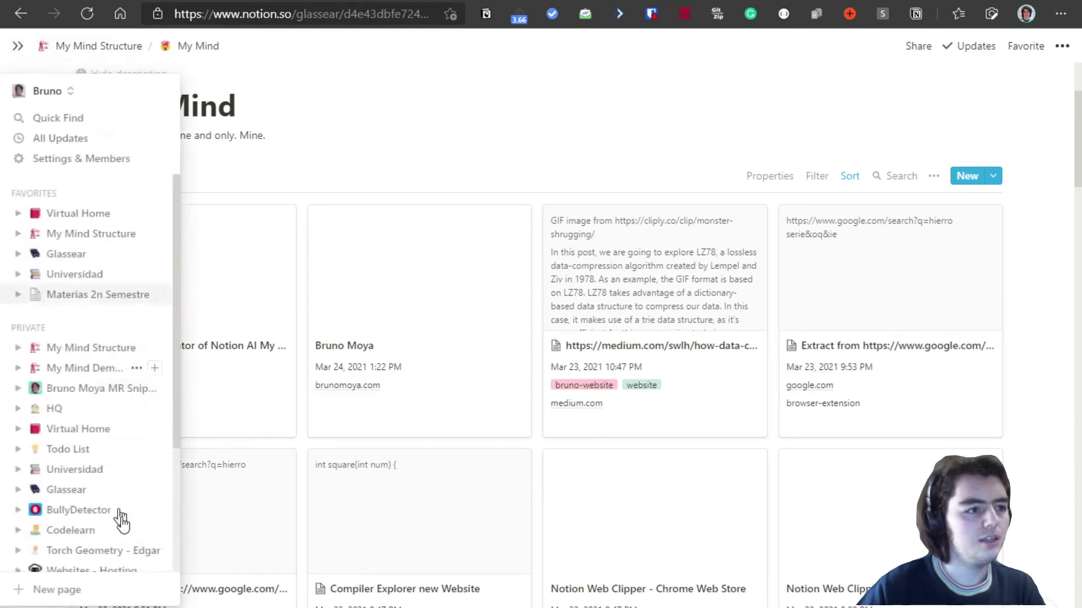
scroll(90, 586, "down", 8)
scroll(417, 307, "up", 10)
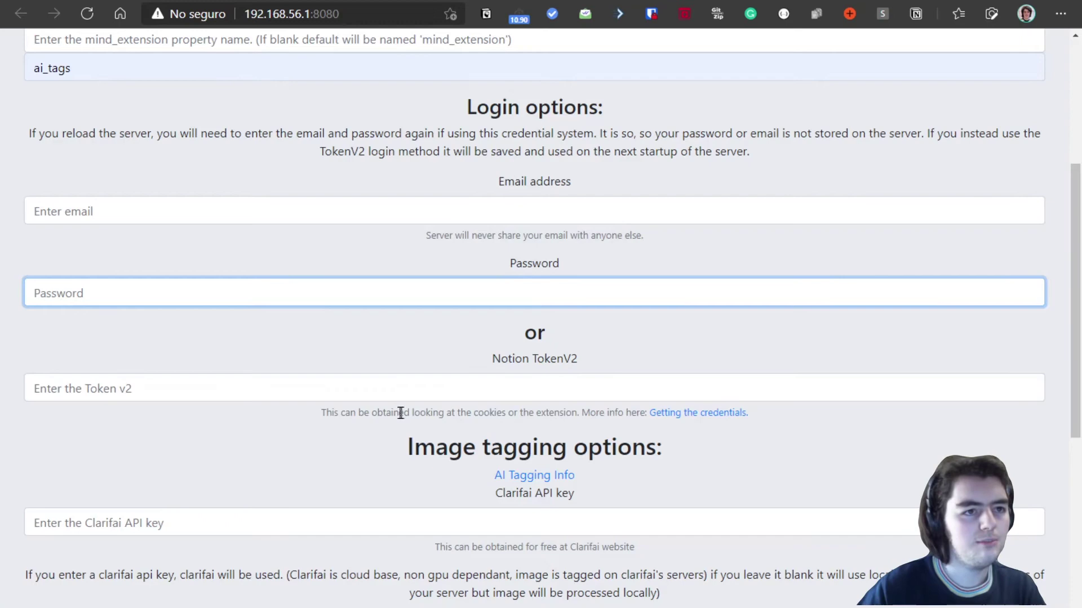
left_click(237, 393)
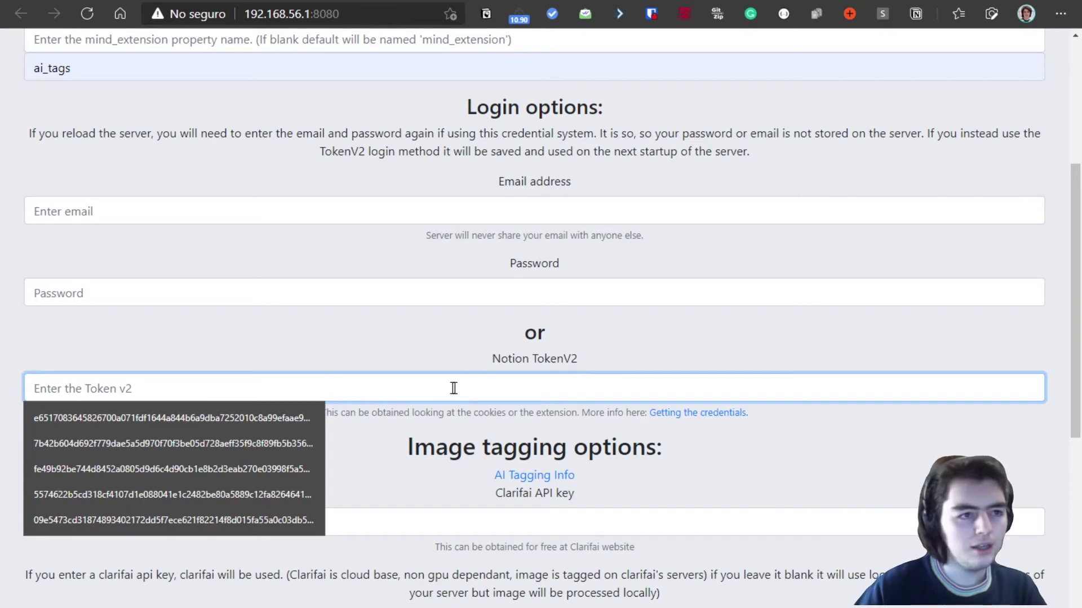
scroll(477, 291, "up", 2)
left_click(179, 305)
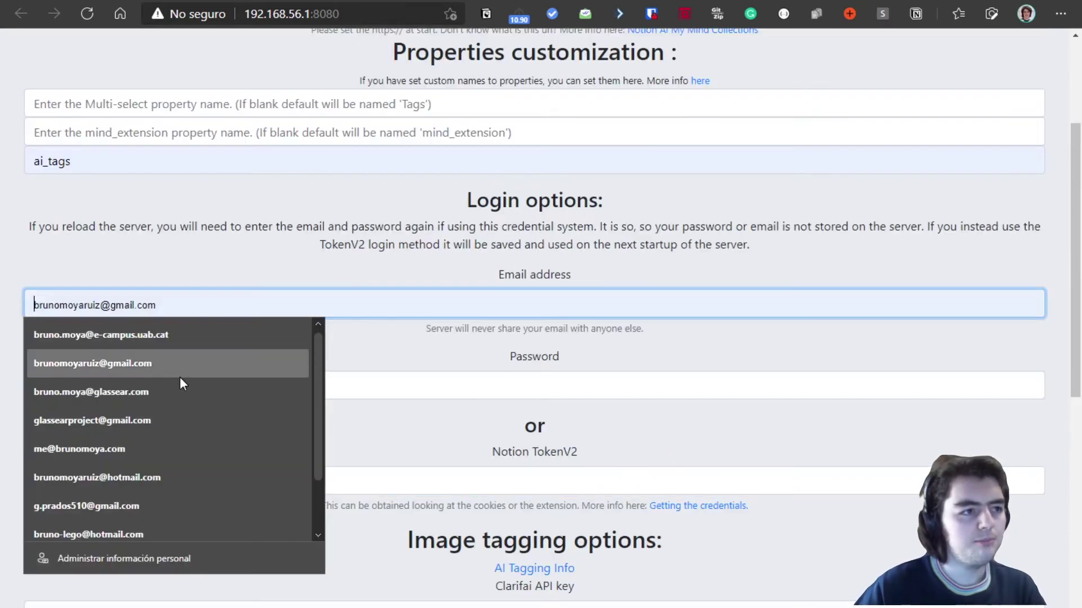
left_click(575, 389)
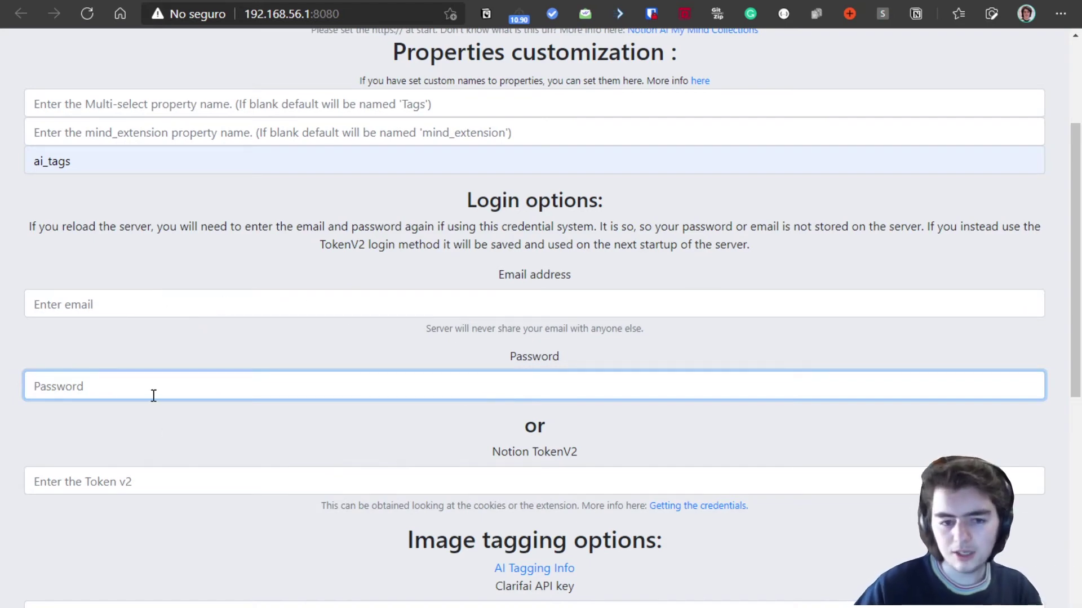
left_click(160, 477)
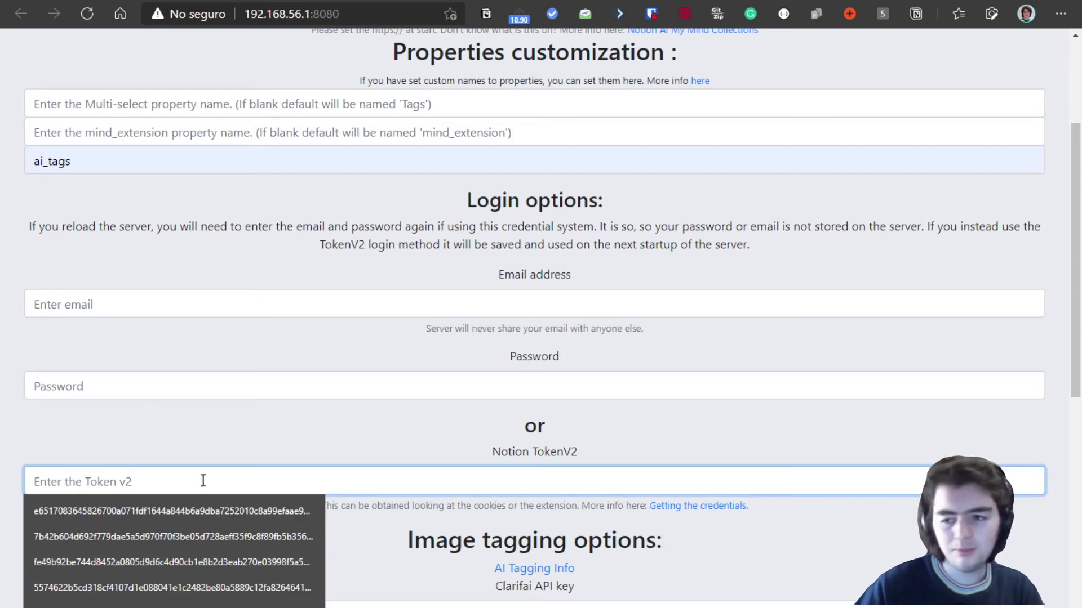
scroll(349, 457, "down", 2)
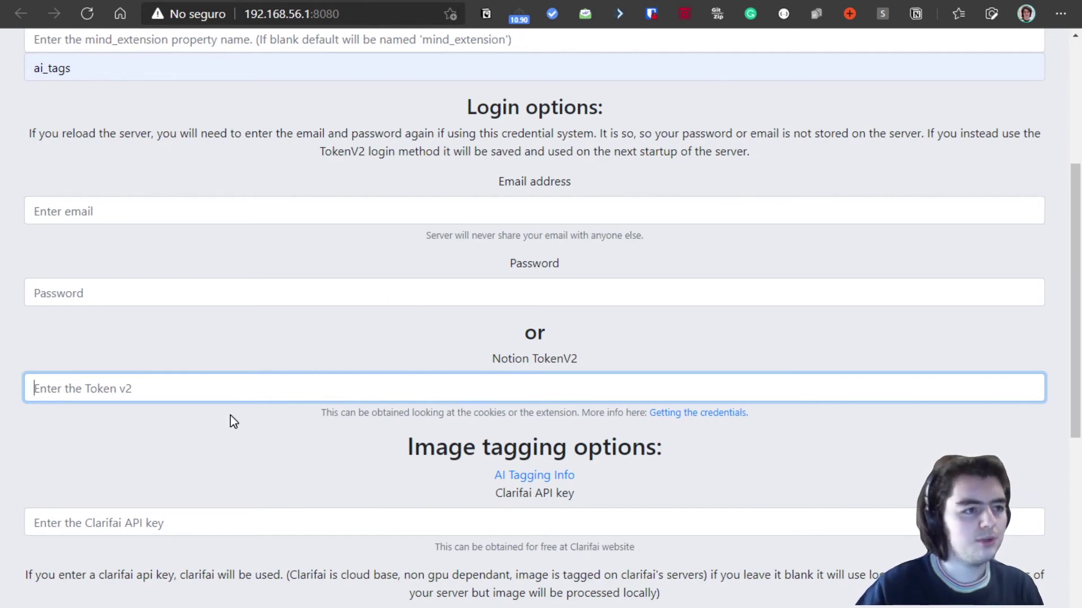
Paste the extension's Notion Token V2 into the server's TokenV2 field and copy the server URL.
right_click(491, 12)
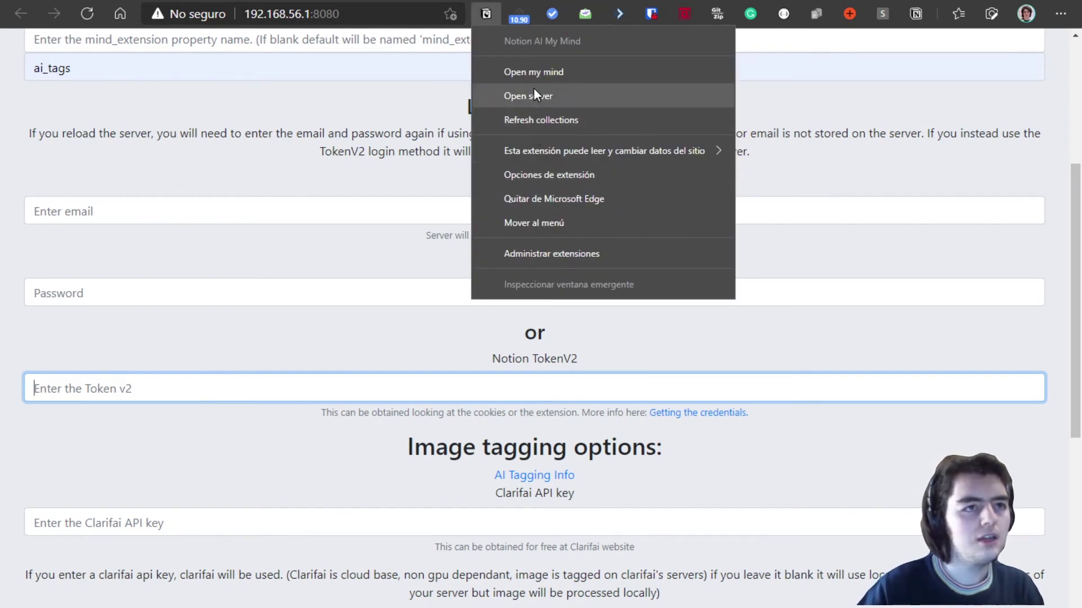
left_click(547, 176)
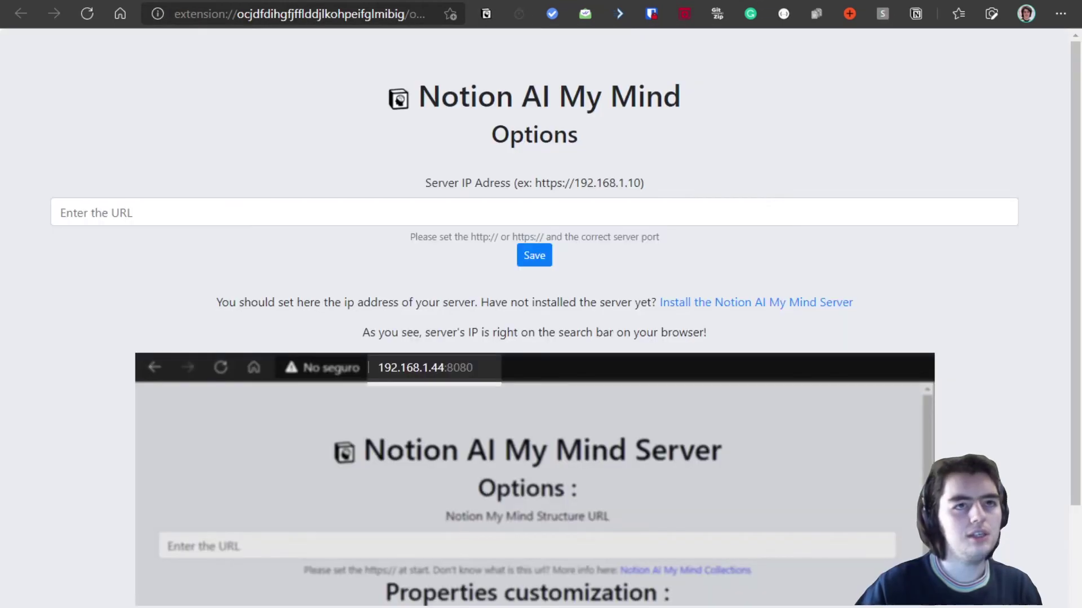
scroll(542, 311, "down", 3)
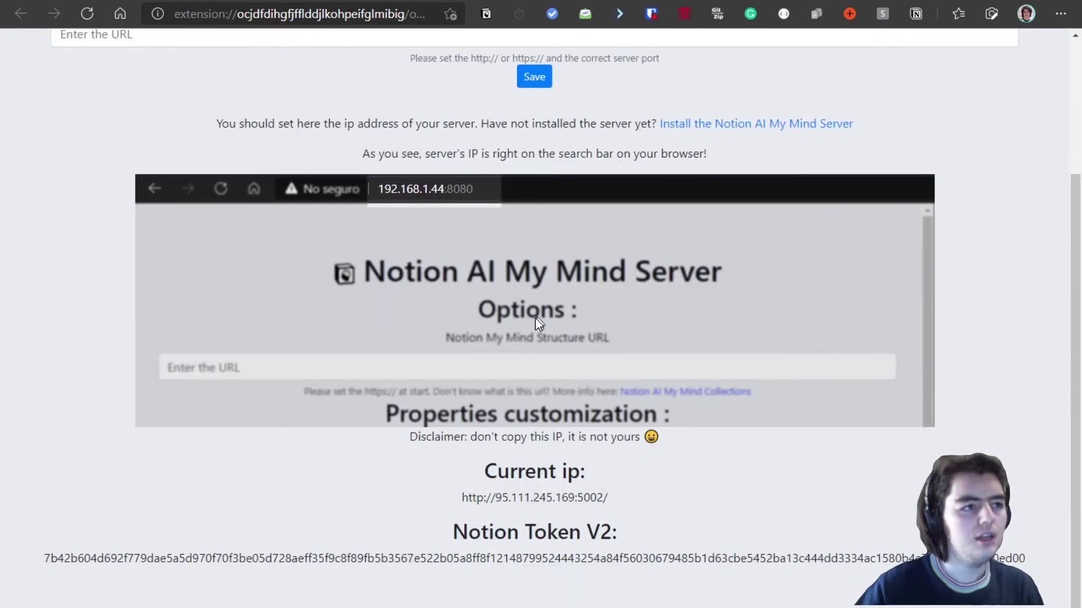
double_click(495, 554)
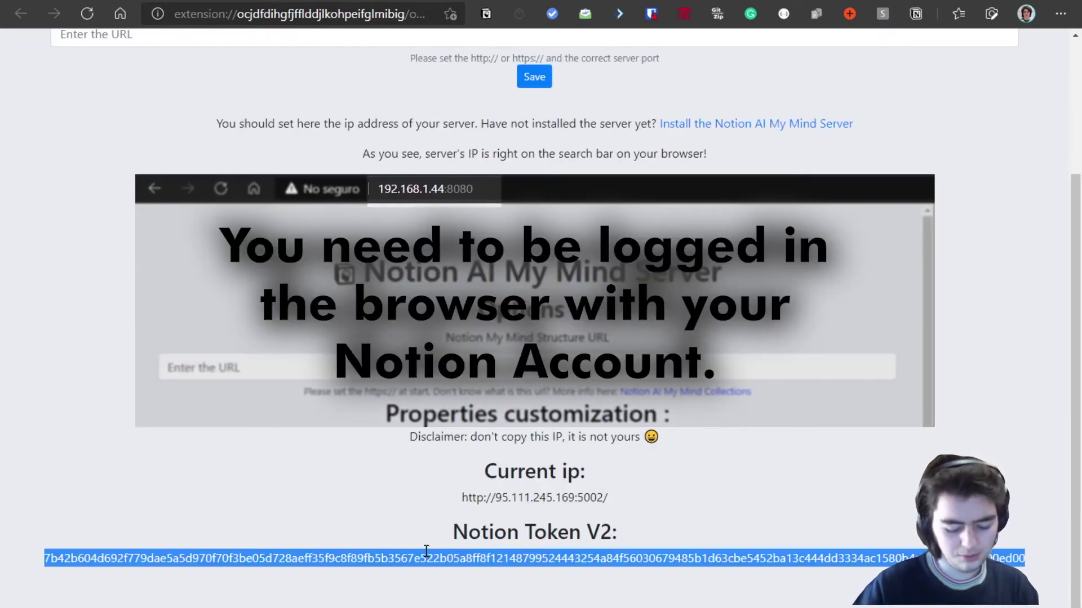
key("ctrl+Tab")
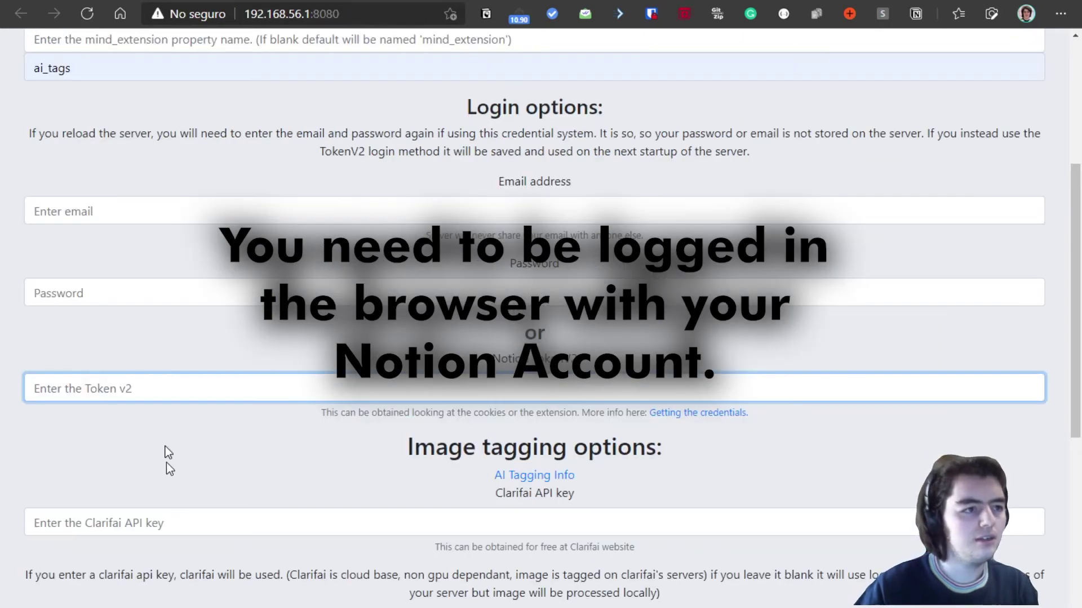
key("ctrl+v")
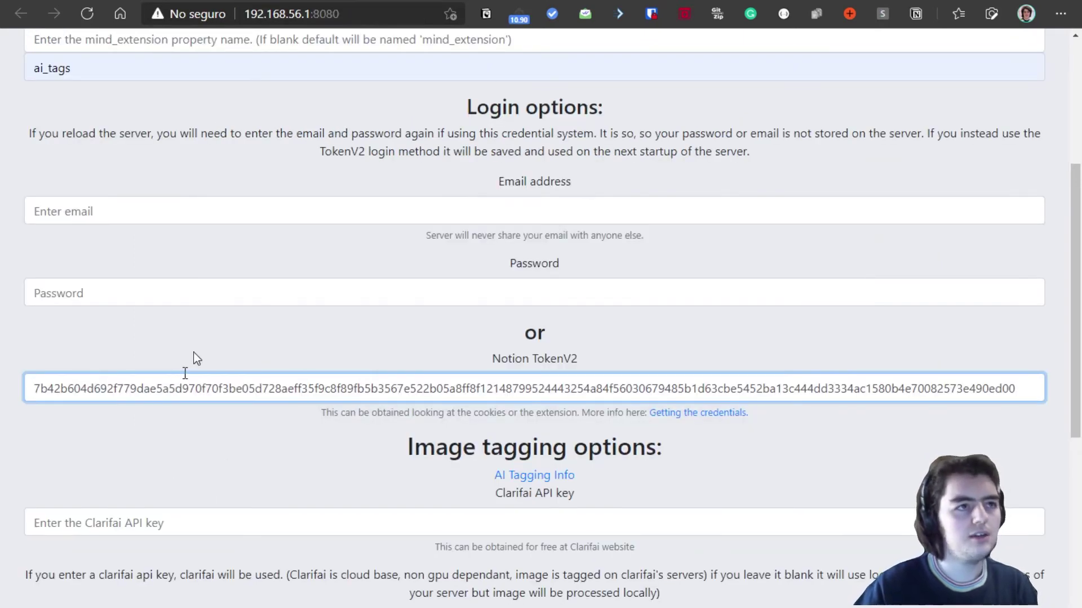
left_click(324, 22)
key("ctrl+c")
key("ctrl+shift+Tab")
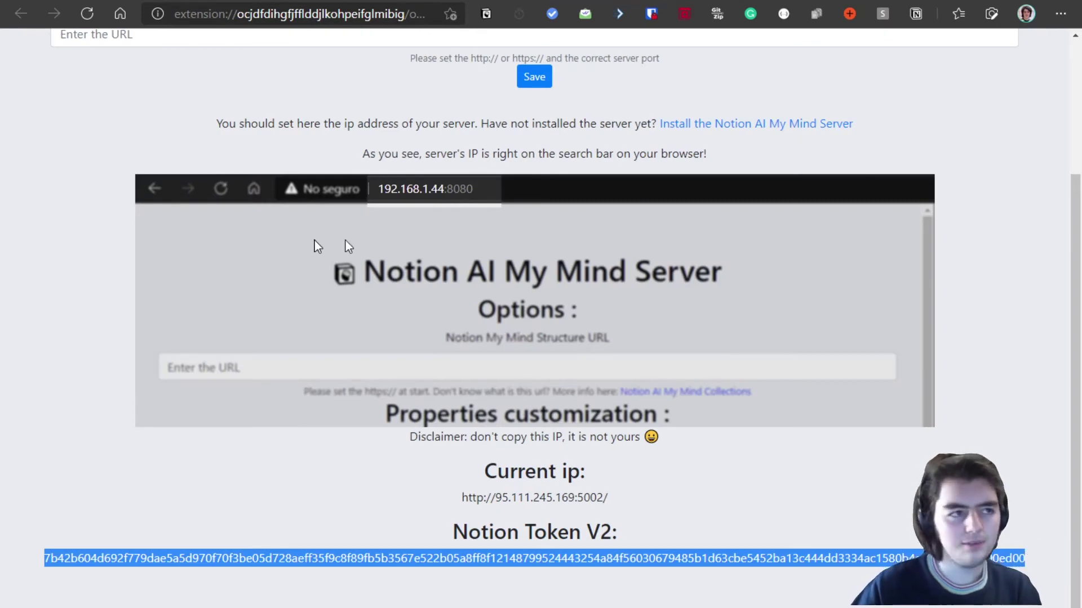
scroll(314, 242, "up", 3)
left_click(223, 213)
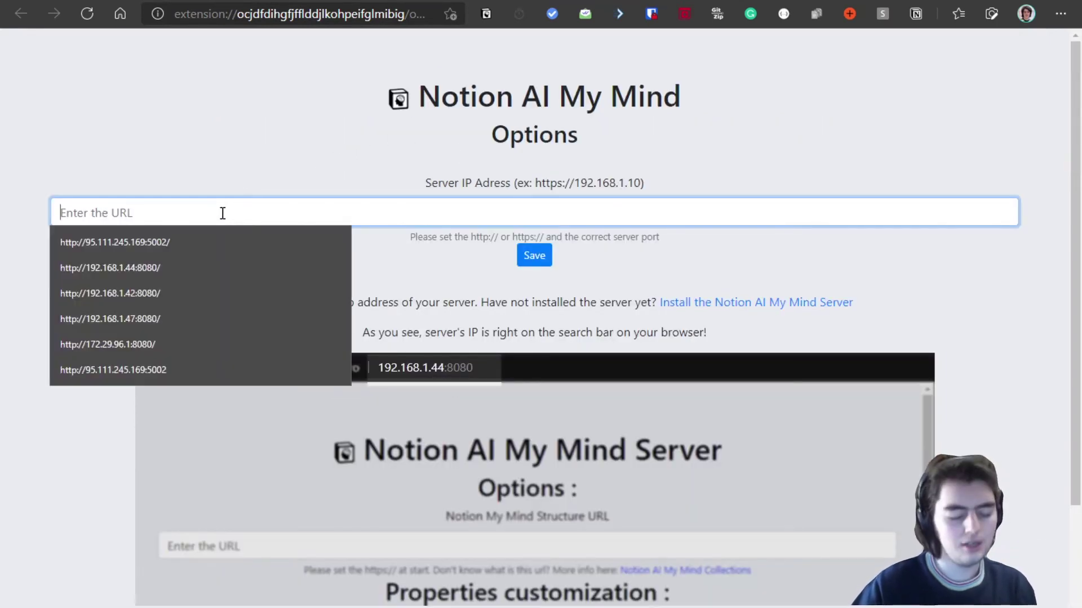
key("ctrl+v")
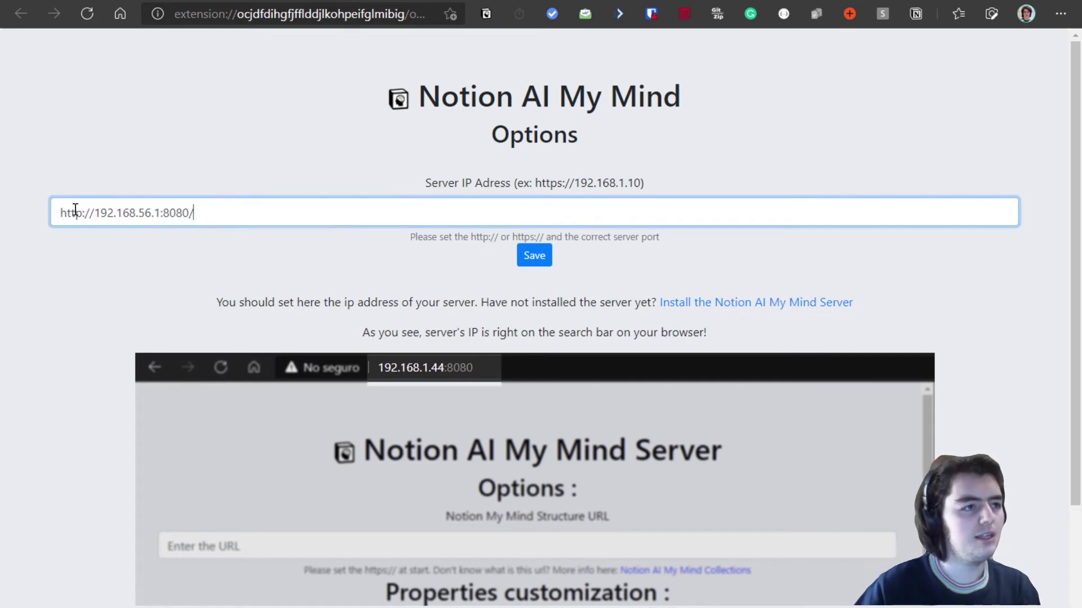
left_click_drag(55, 212, 273, 212)
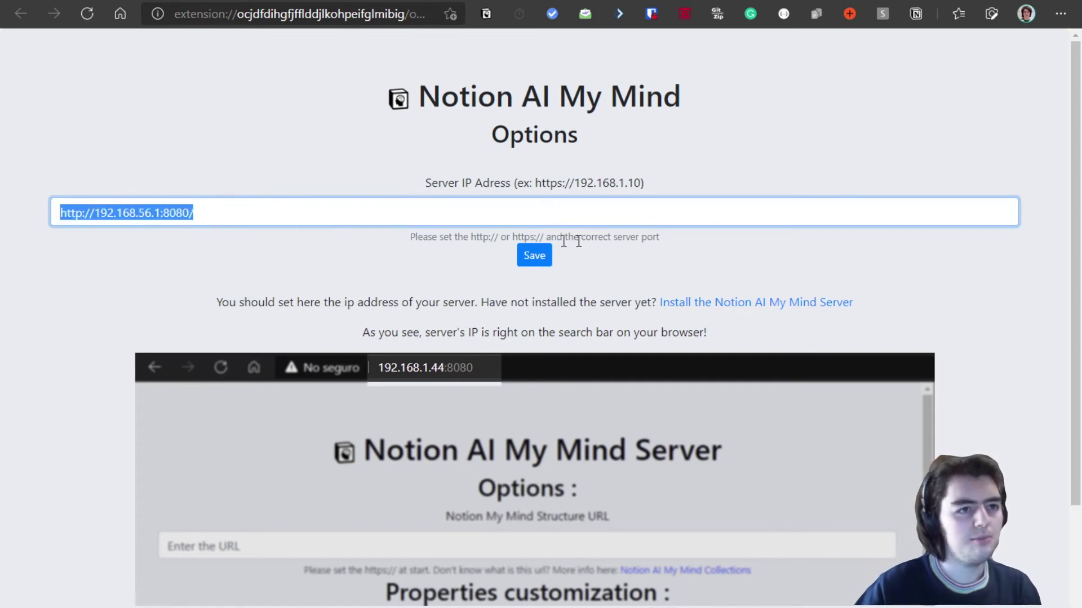
left_click(532, 261)
left_click(664, 114)
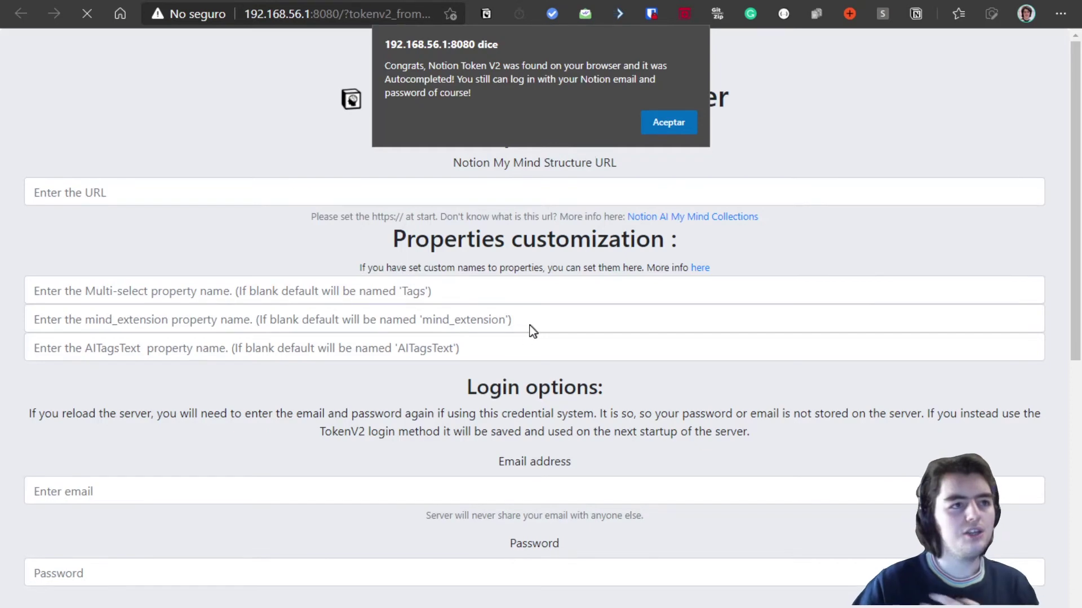
left_click(669, 122)
left_click(672, 108)
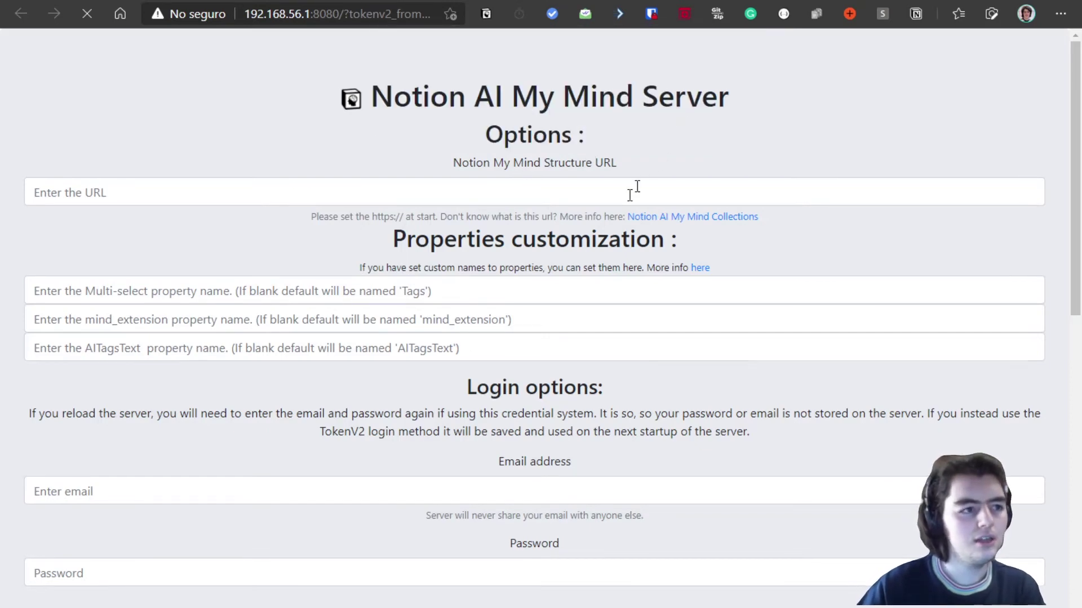
scroll(259, 469, "down", 8)
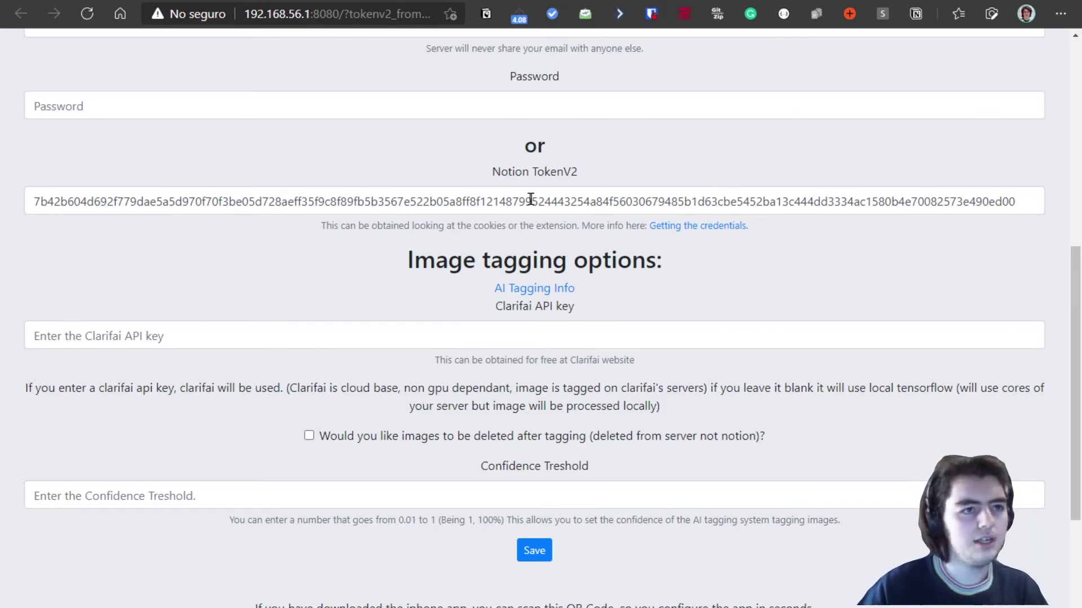
scroll(502, 188, "up", 3)
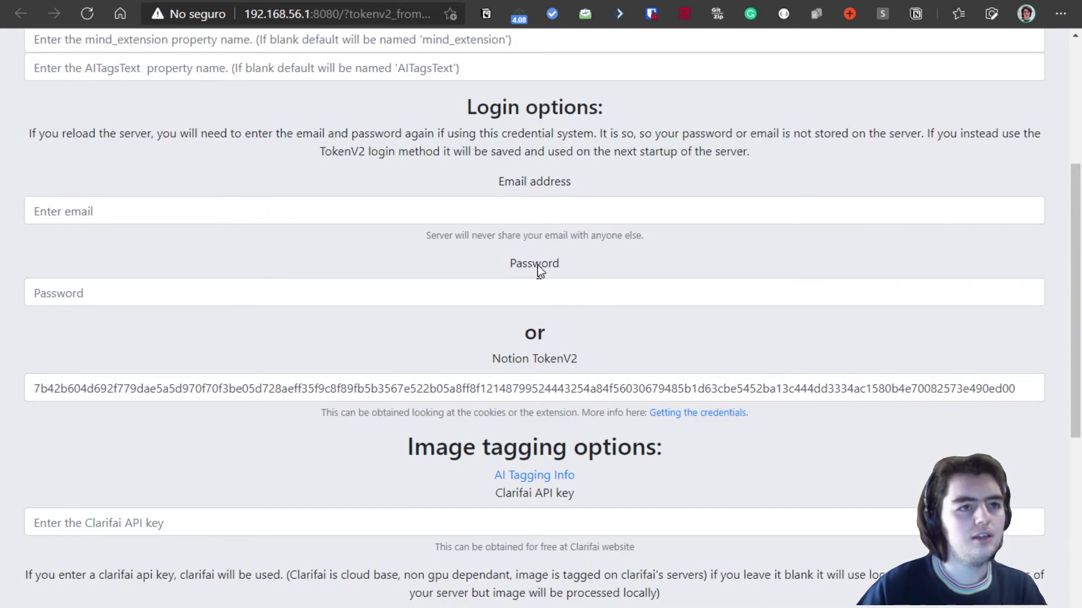
left_click(436, 3)
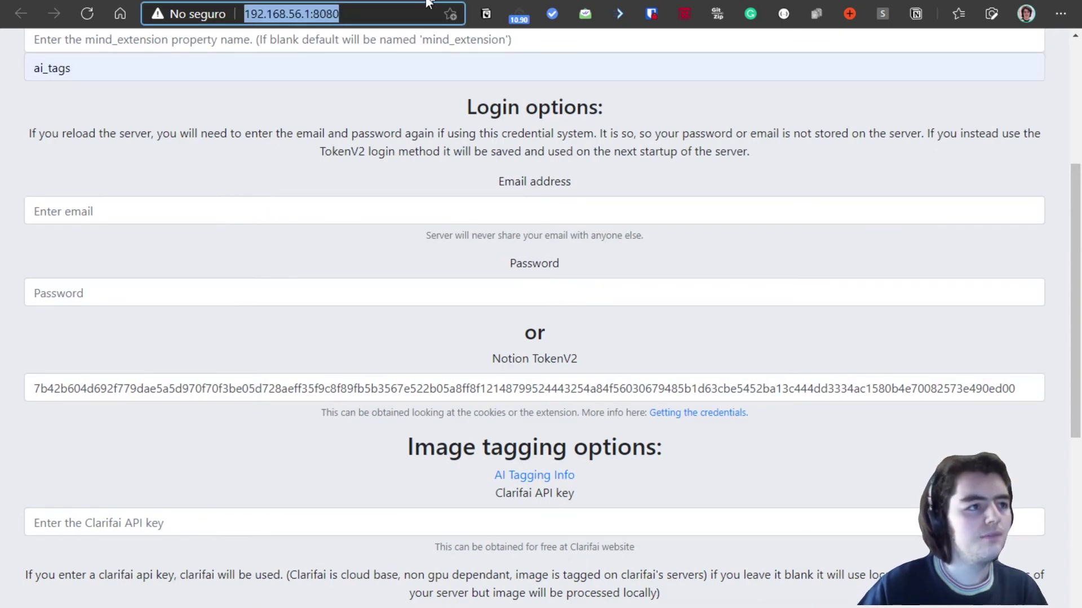
scroll(412, 256, "down", 5)
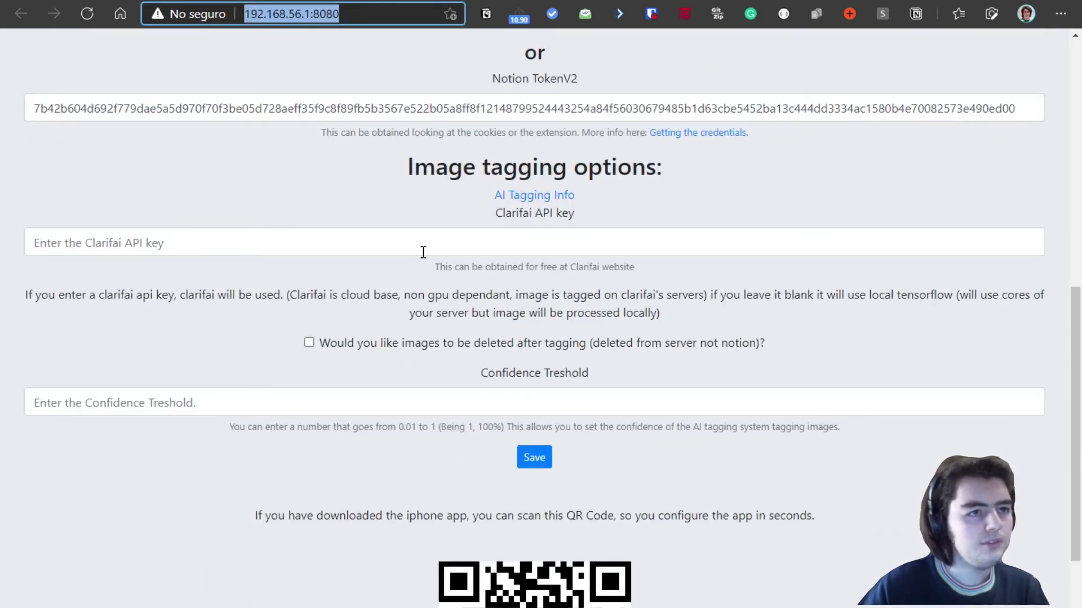
scroll(424, 252, "down", 2)
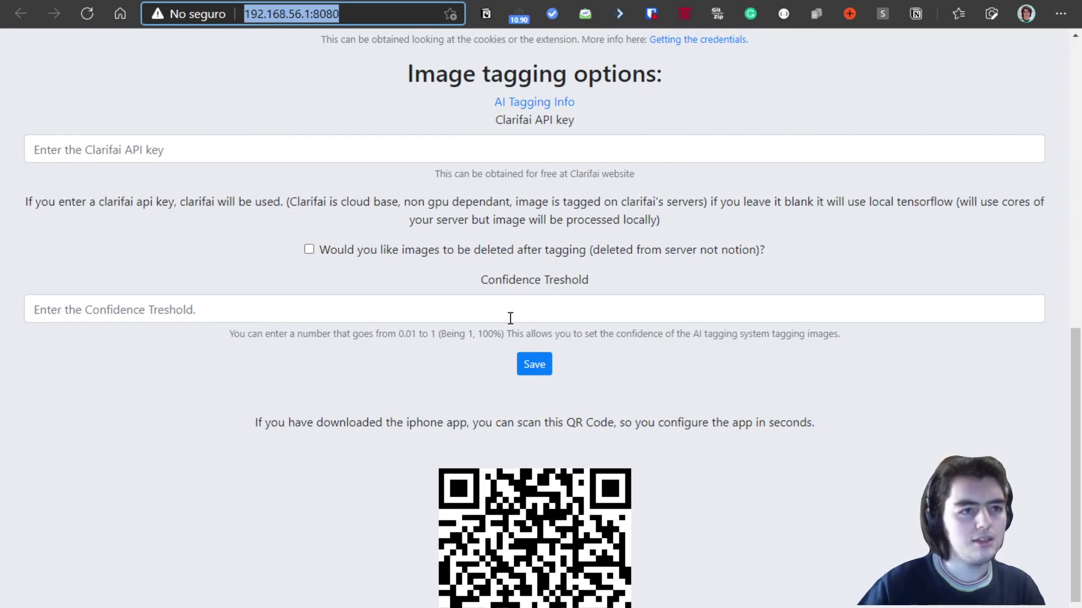
scroll(476, 309, "down", 1)
scroll(454, 307, "up", 1)
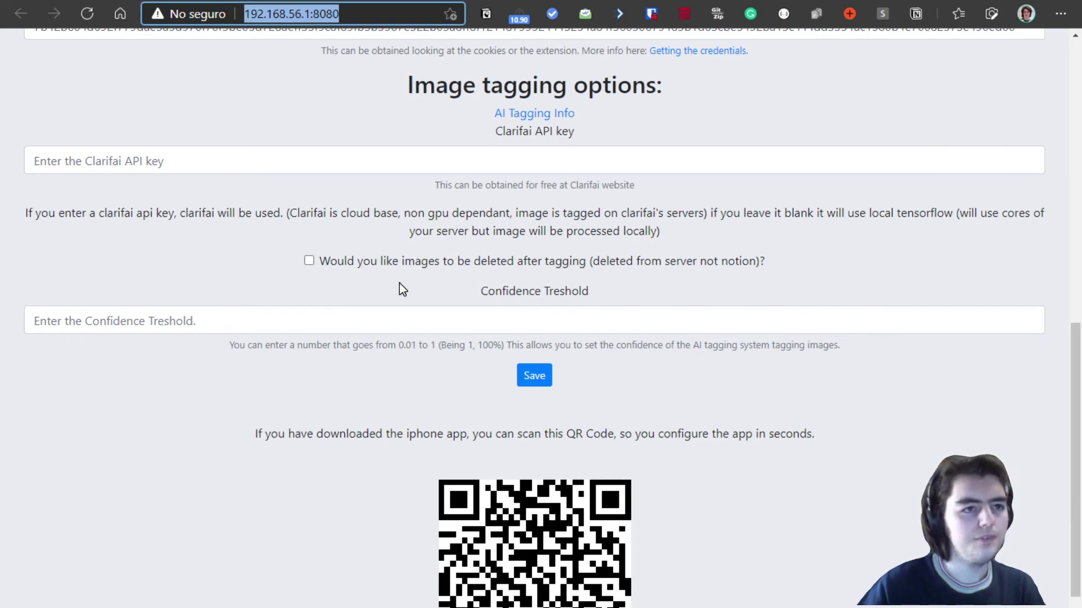
Fill the Confidence Threshold with the 0.10 suggestion, leaving the Clarifai API key blank.
left_click(167, 326)
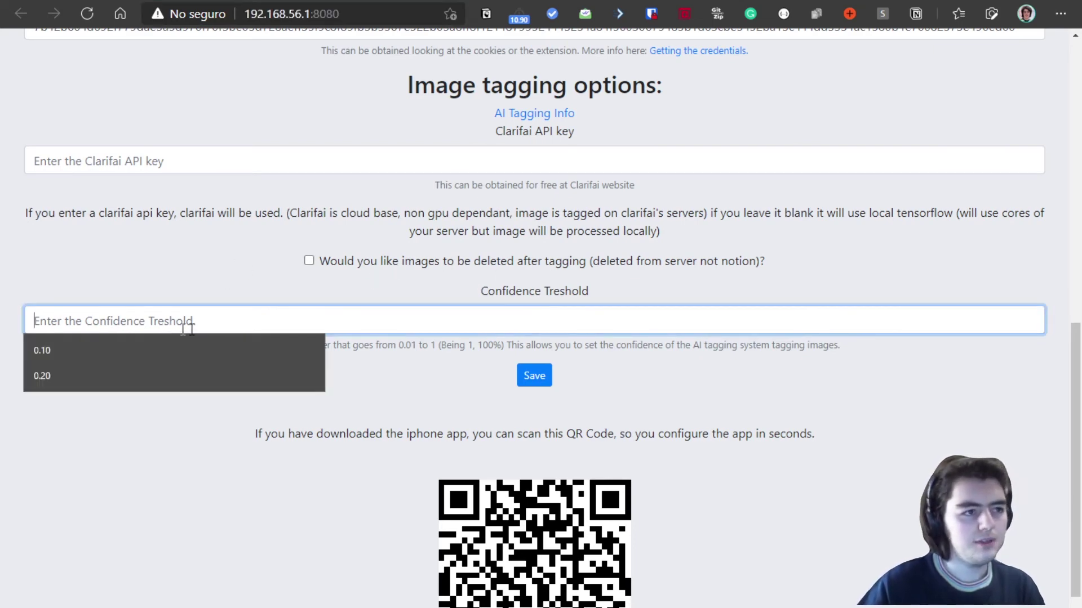
left_click(366, 389)
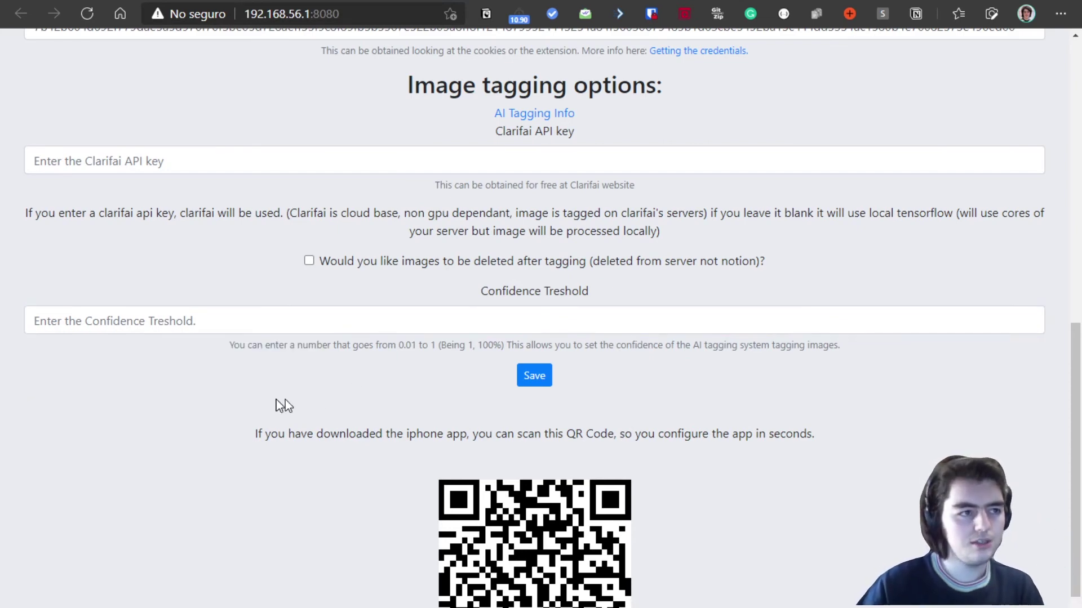
scroll(270, 399, "down", 2)
scroll(240, 399, "up", 2)
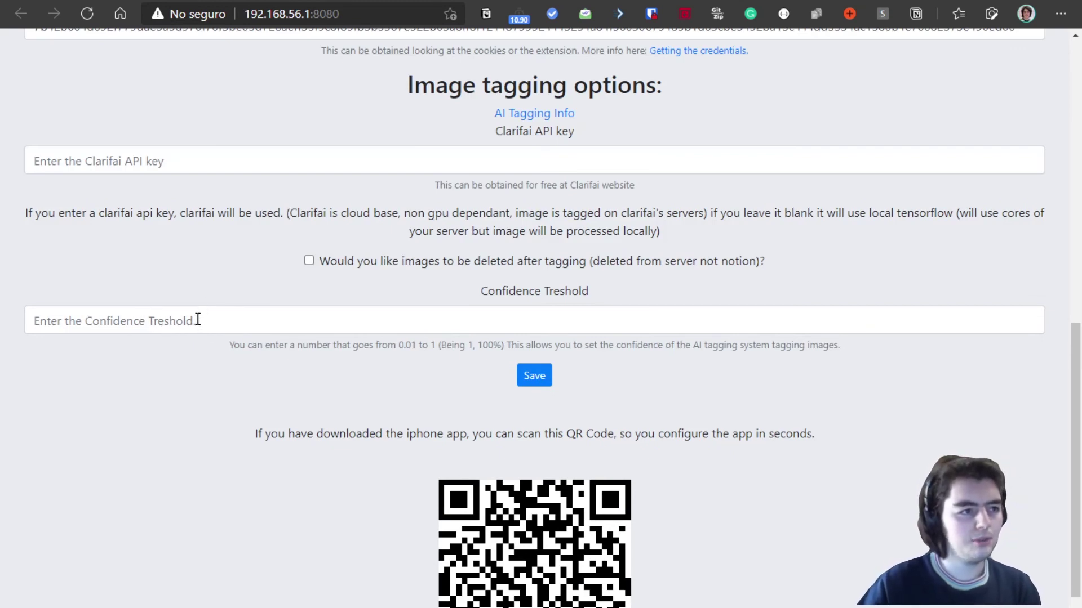
left_click(234, 319)
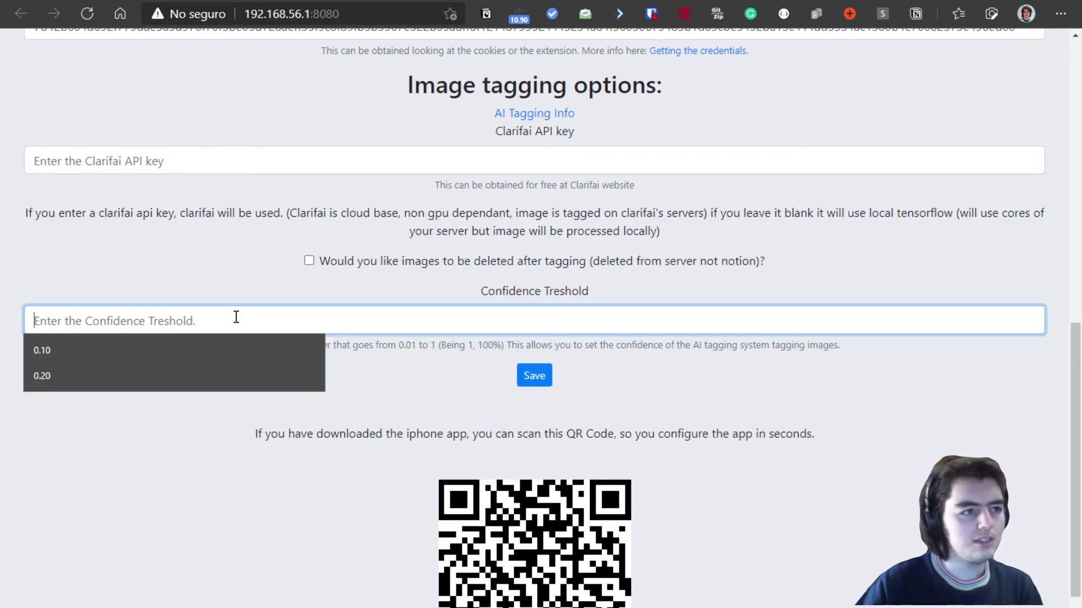
left_click(133, 355)
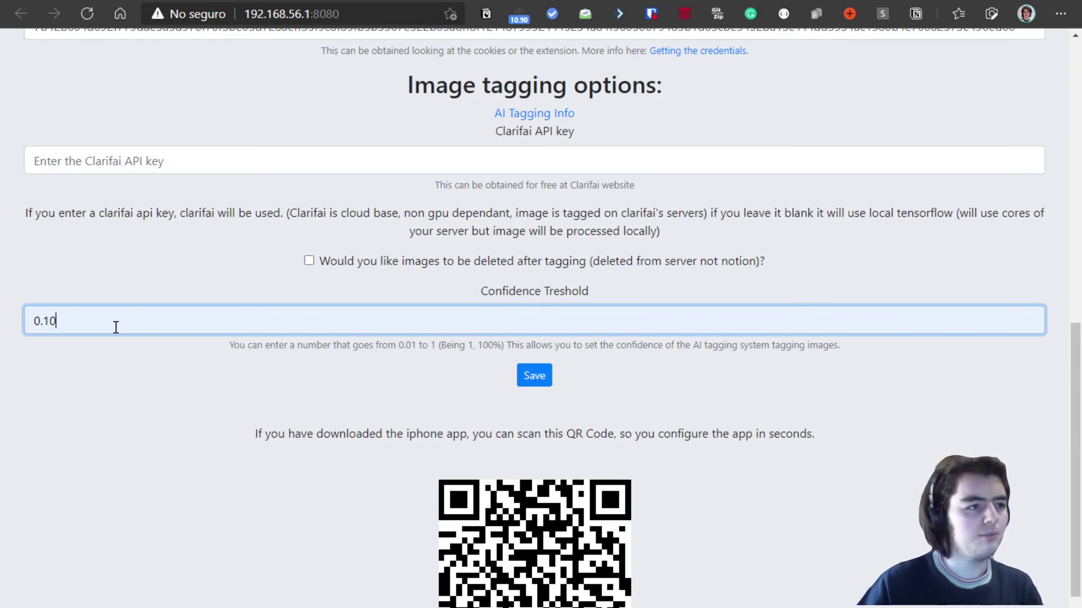
left_click_drag(55, 321, 20, 319)
left_click(87, 347)
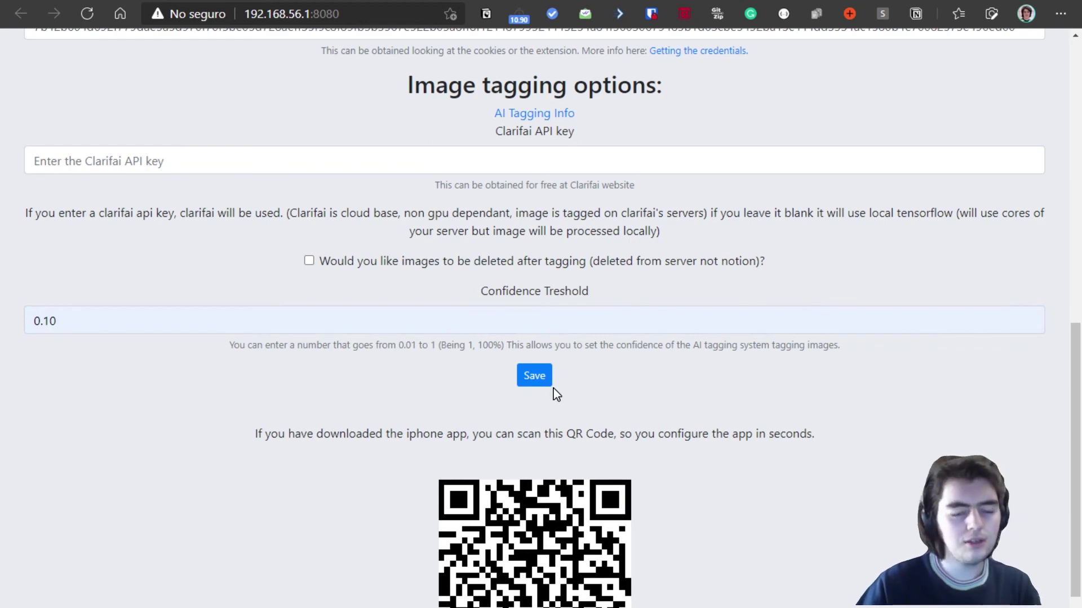
scroll(498, 397, "down", 2)
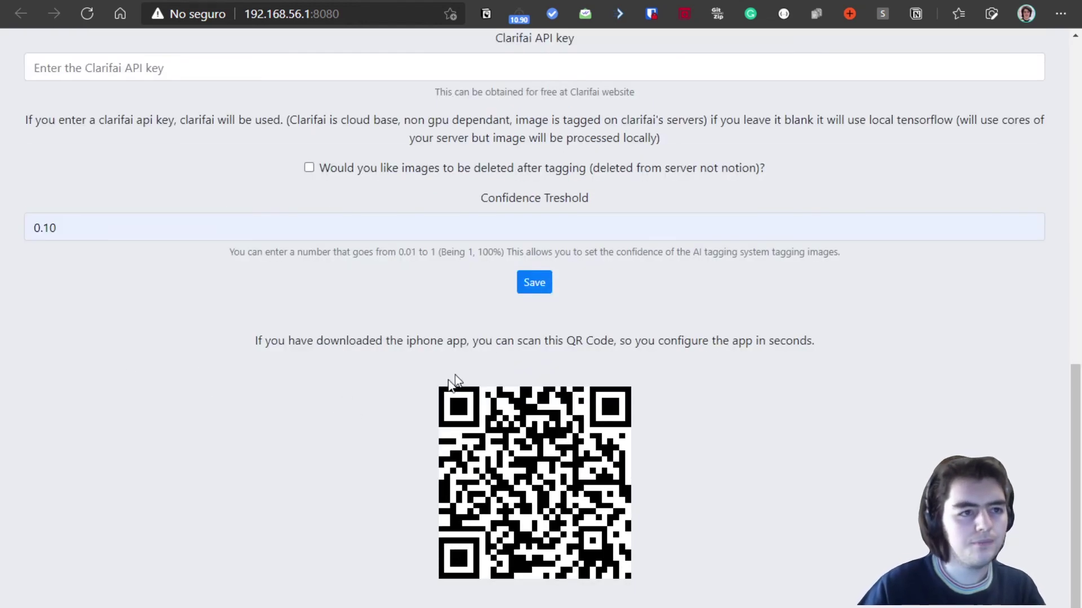
Save the server settings and review the resulting Thank You page.
left_click(534, 283)
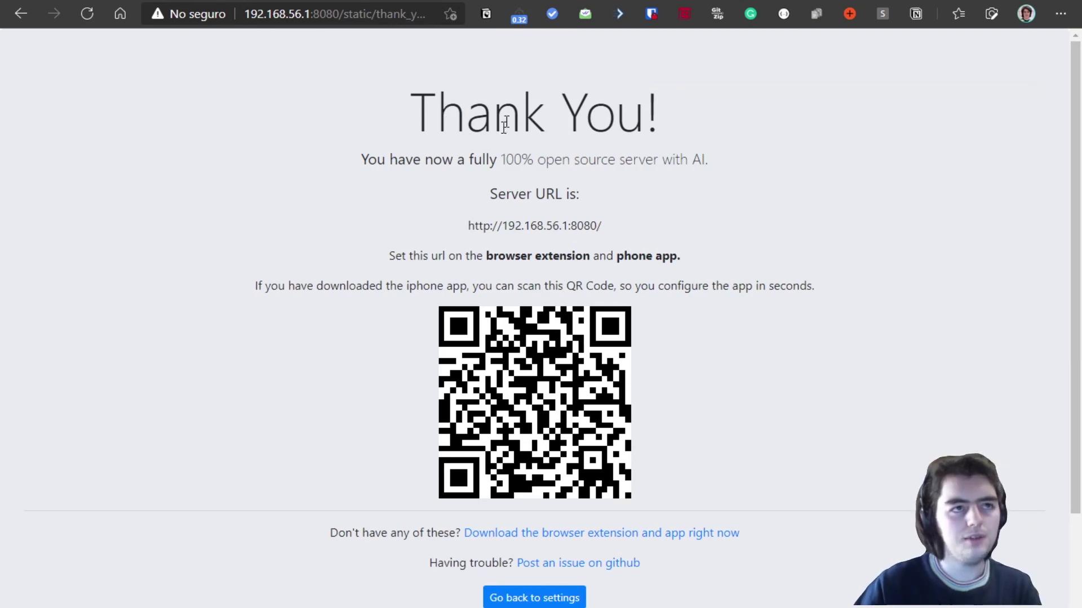
scroll(580, 219, "down", 2)
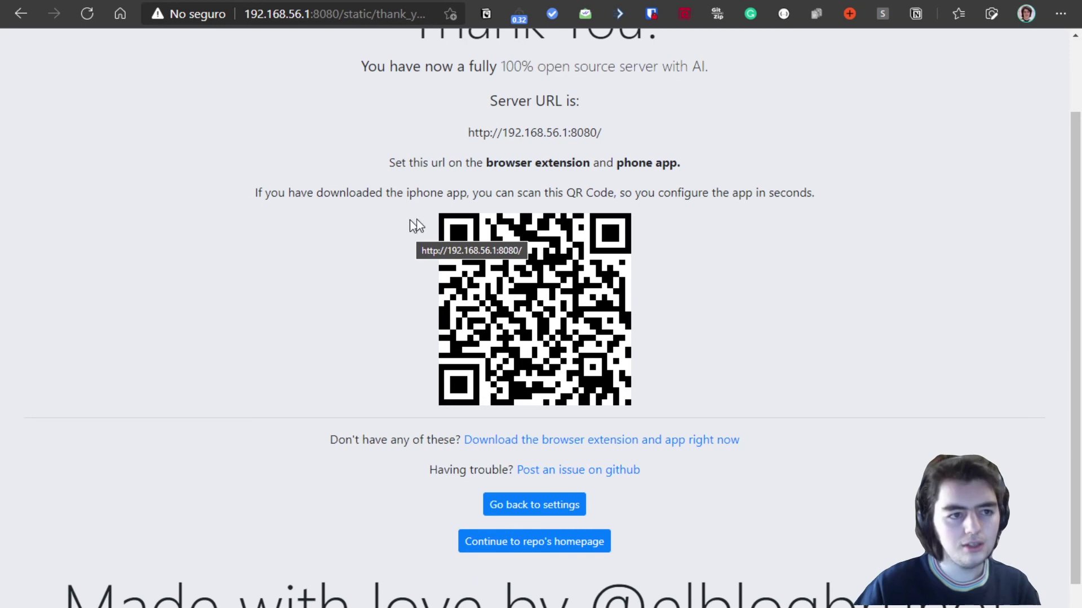
scroll(363, 295, "up", 2)
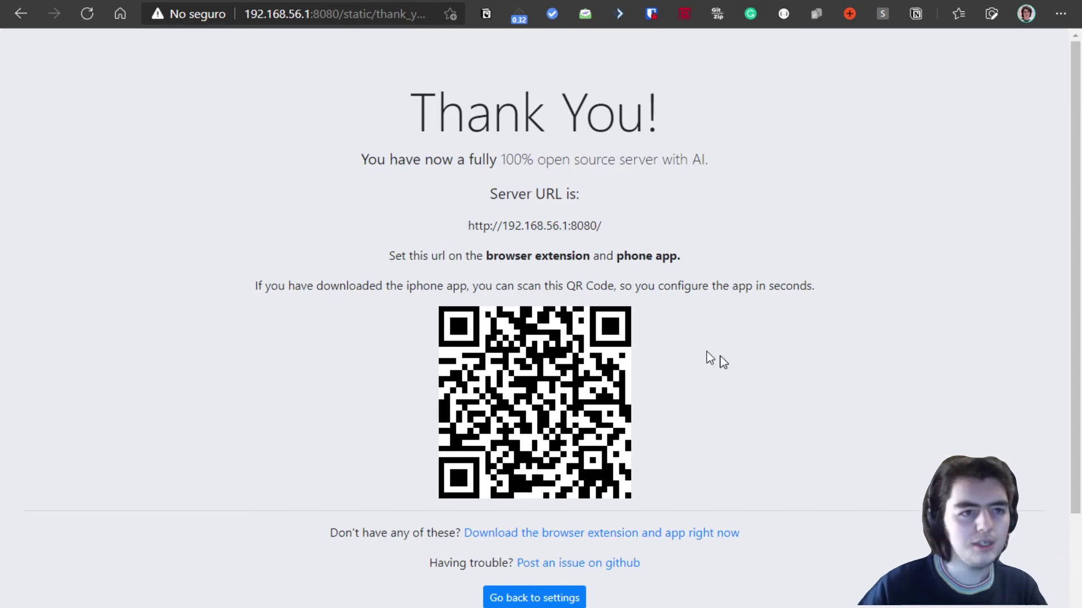
scroll(732, 364, "down", 2)
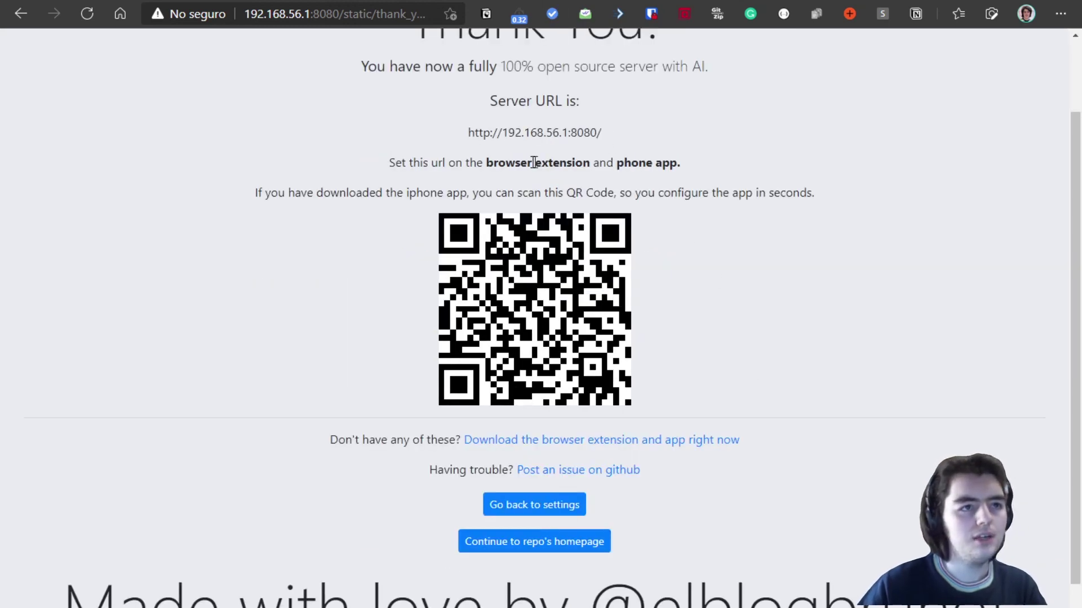
left_click_drag(468, 132, 614, 126)
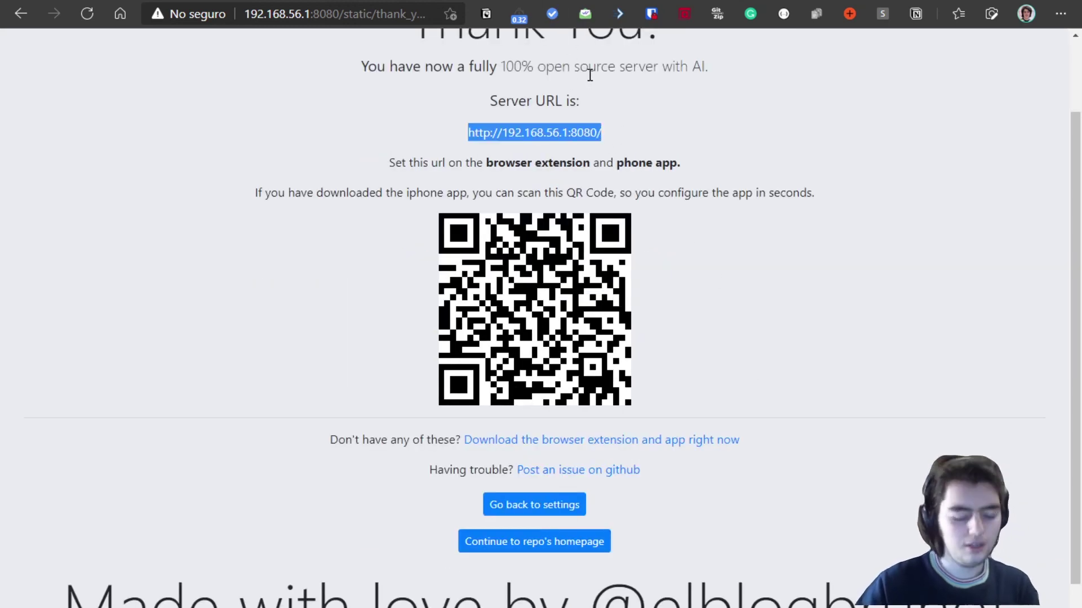
scroll(557, 186, "up", 2)
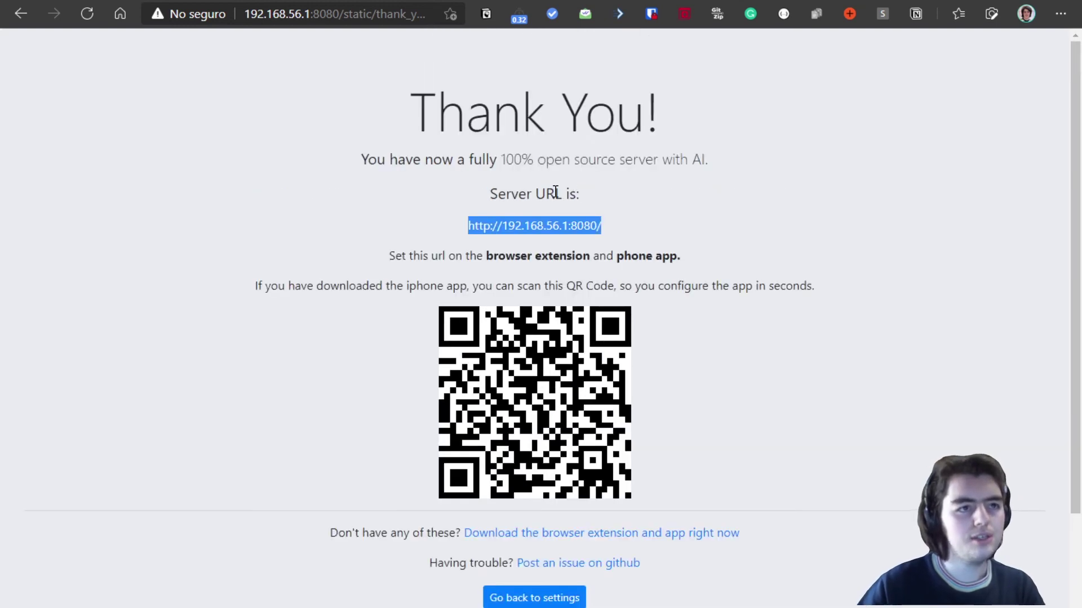
mouse_move(473, 225)
left_mouse_down()
mouse_move(621, 219)
mouse_move(470, 228)
left_mouse_up()
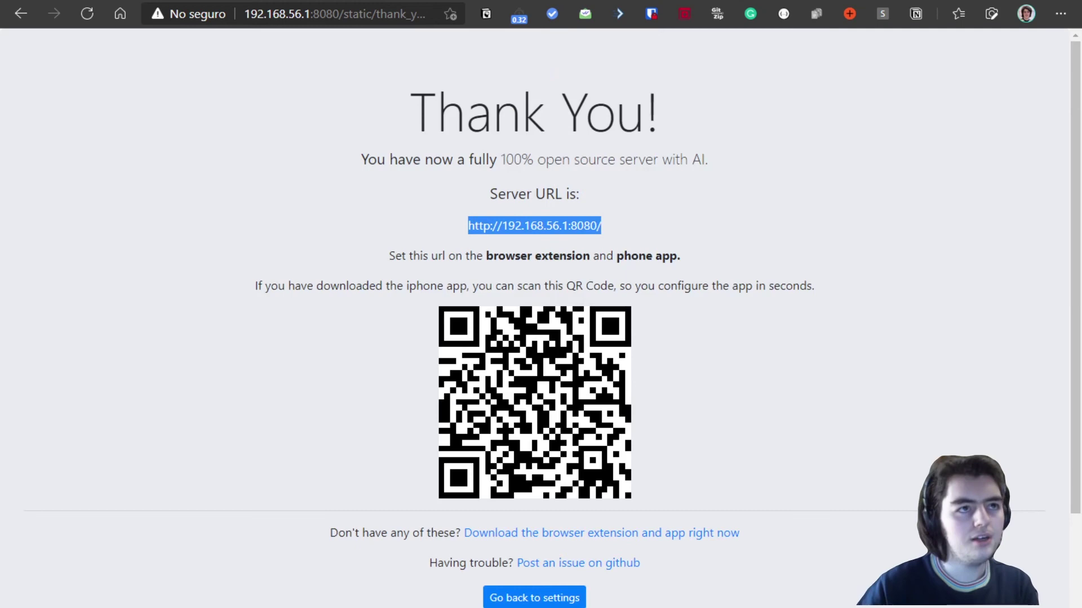
key("ctrl+Tab")
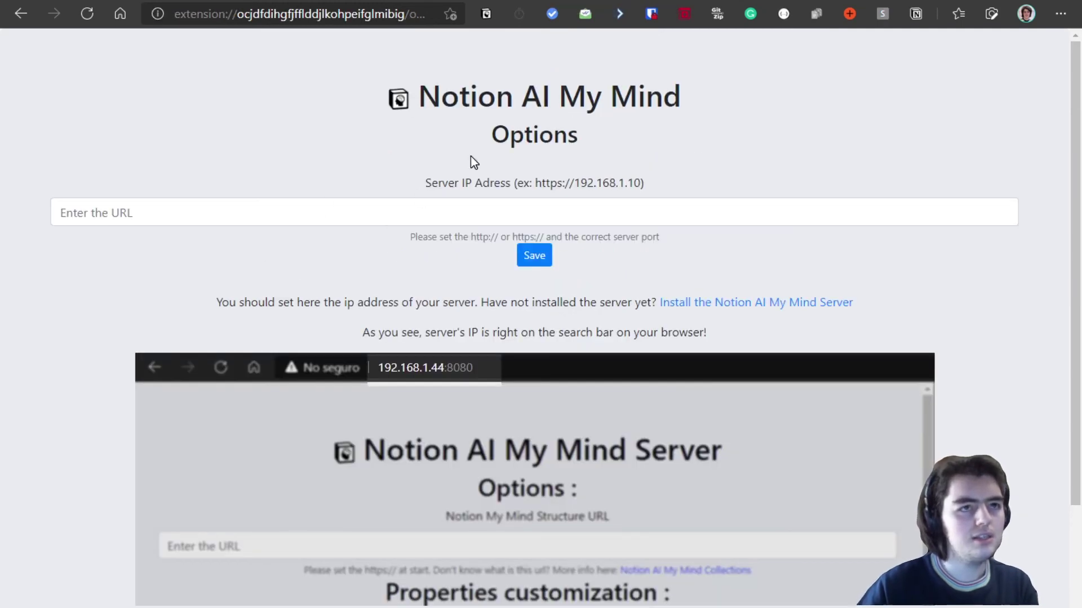
right_click(489, 14)
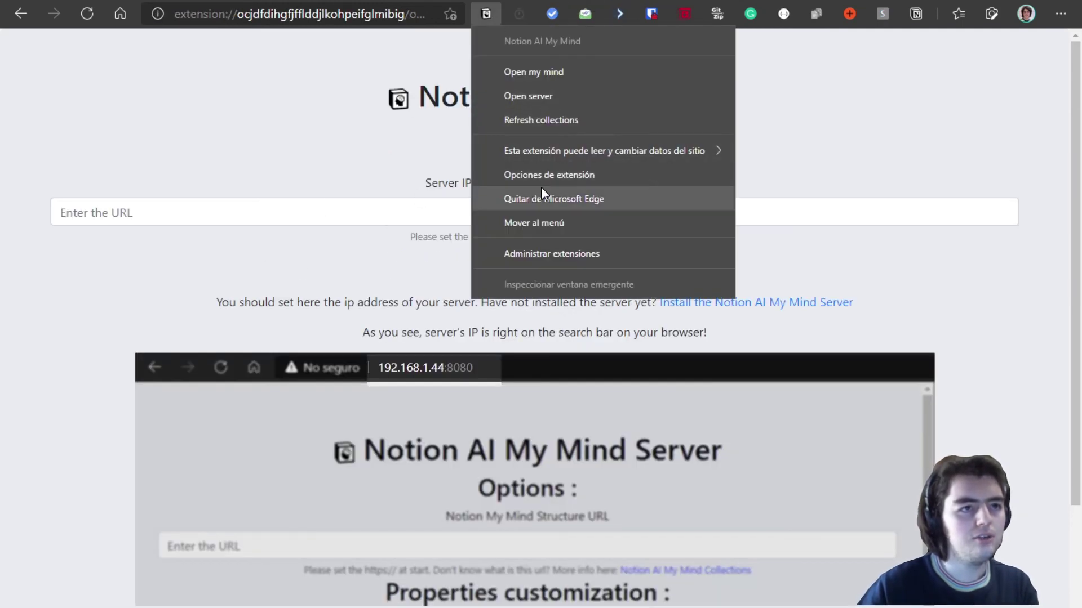
left_click(194, 213)
left_click(199, 259)
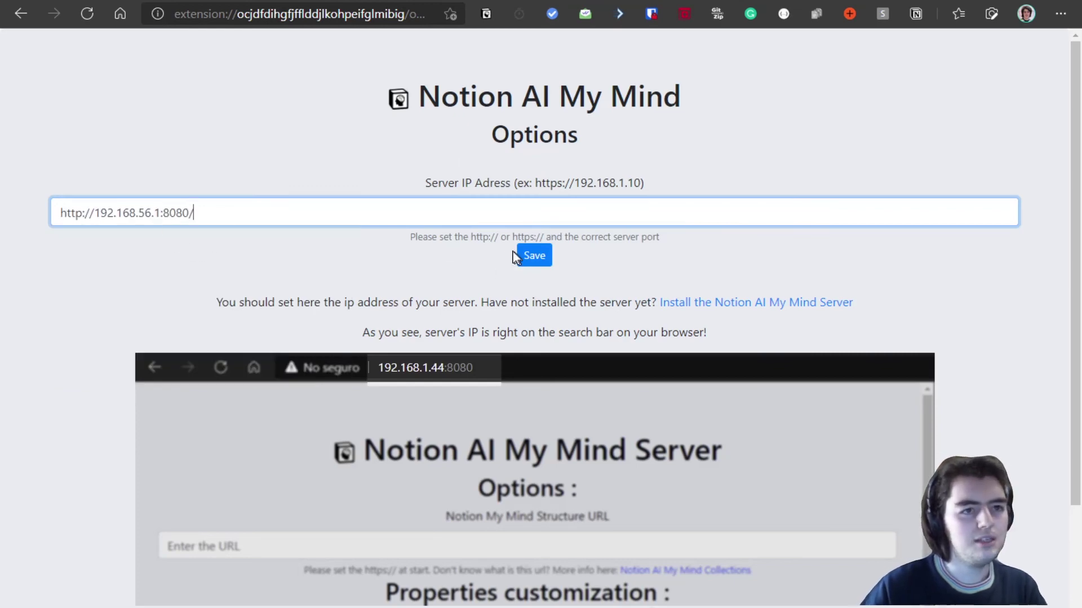
left_click(530, 258)
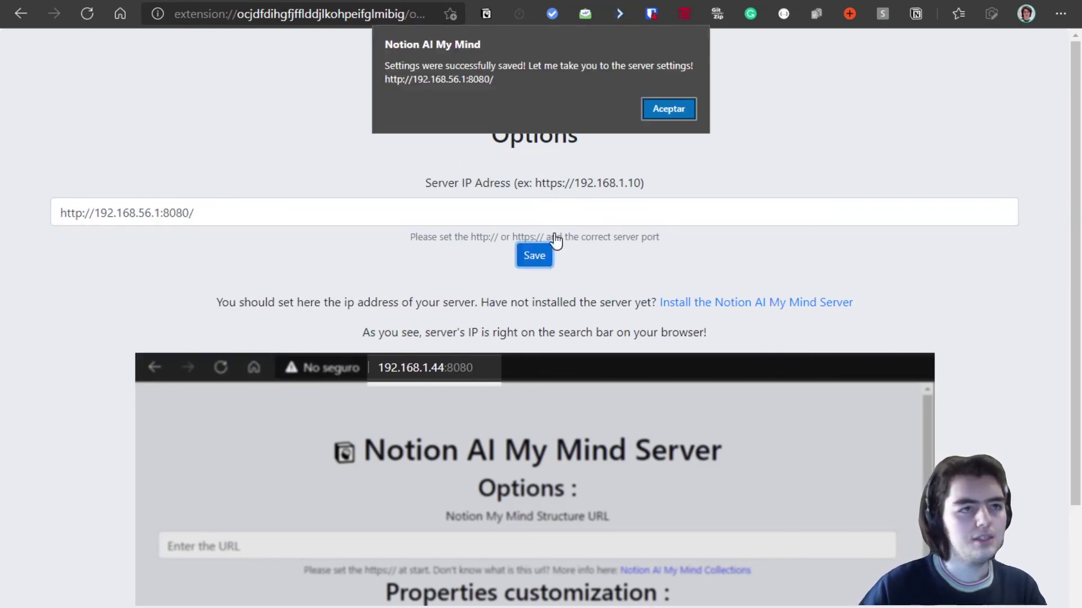
left_click(687, 106)
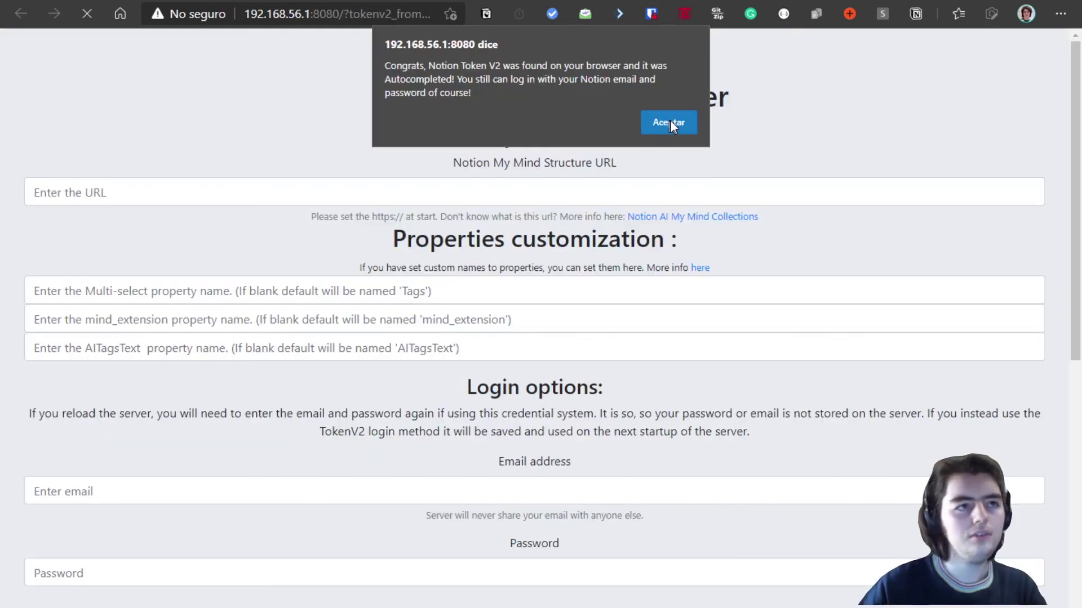